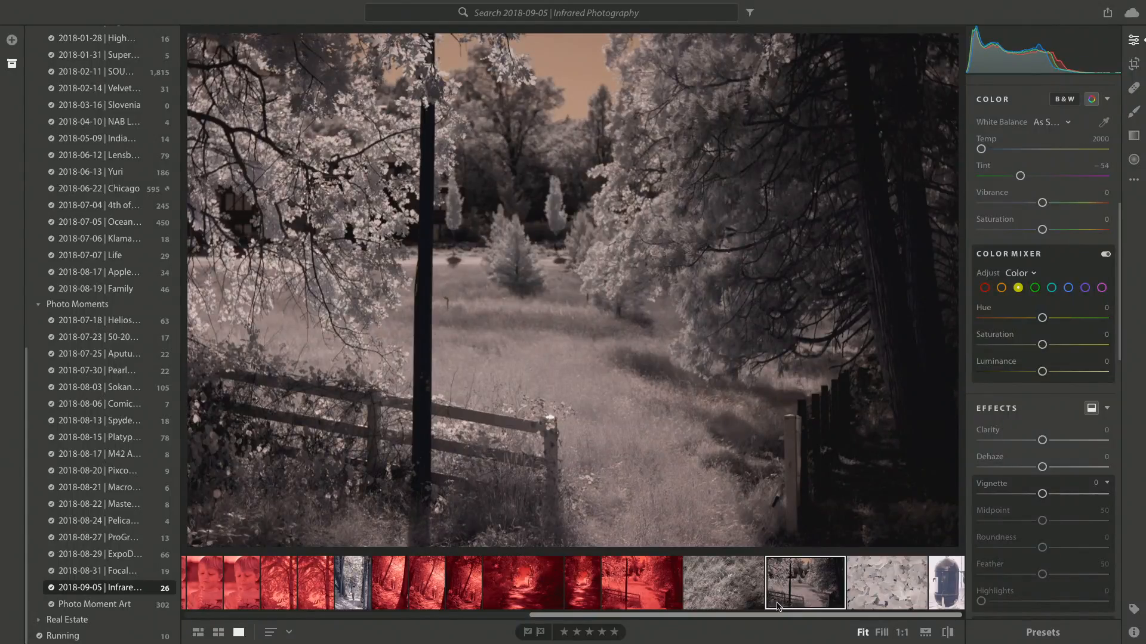
# - Find the red sunflower shots near the start of the filmstrip and select the second full-size one for editing
pyautogui.hscroll(-10, 686, 597)
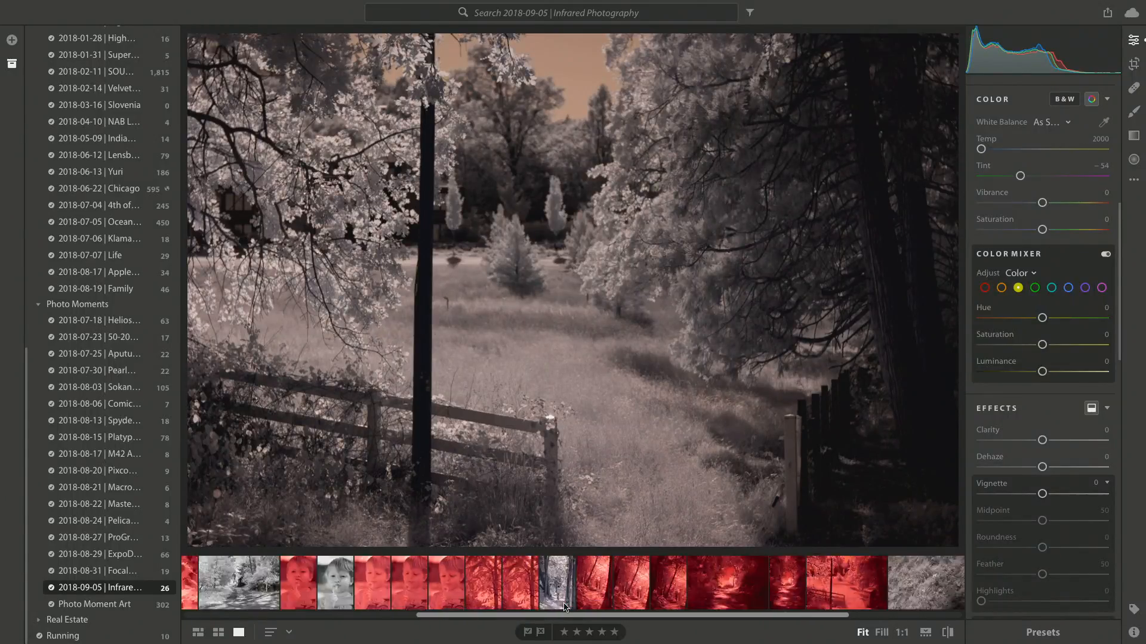
pyautogui.hscroll(-1, 564, 608)
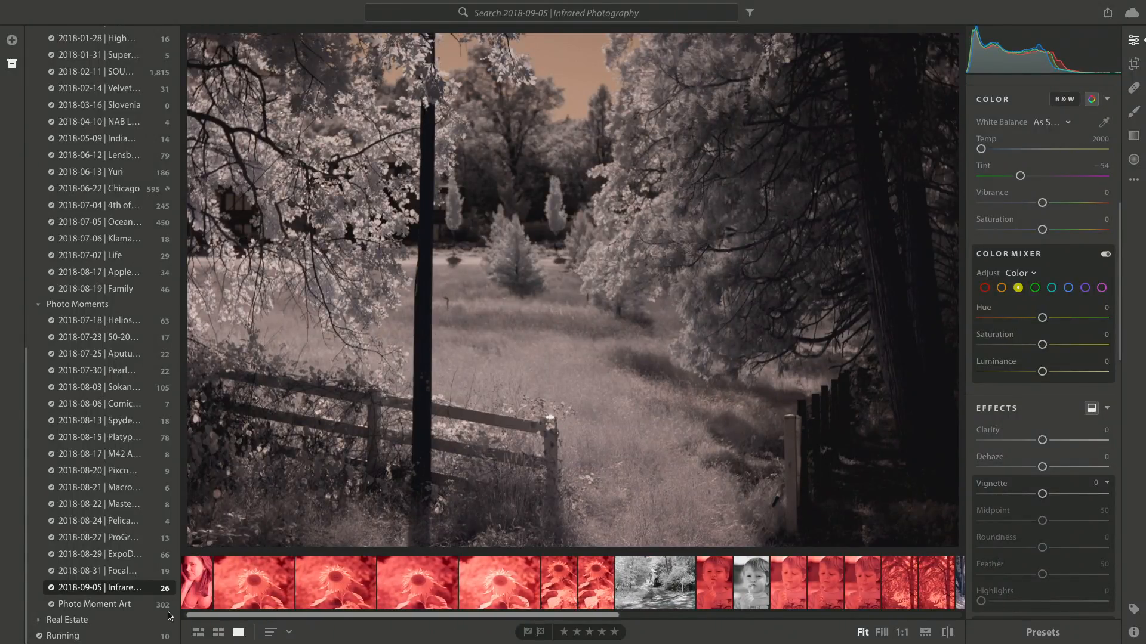
pyautogui.click(306, 575)
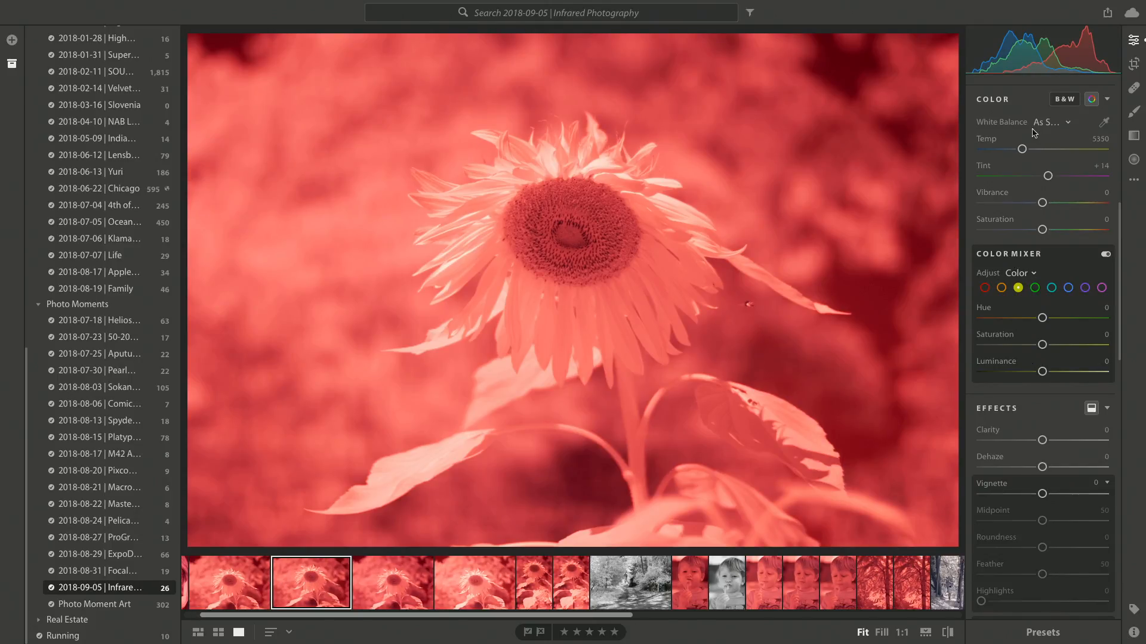
# - Try the Auto white balance on the sunflower photo and return it to As Shot
pyautogui.scroll(3, 1022, 149)
pyautogui.click(1051, 291)
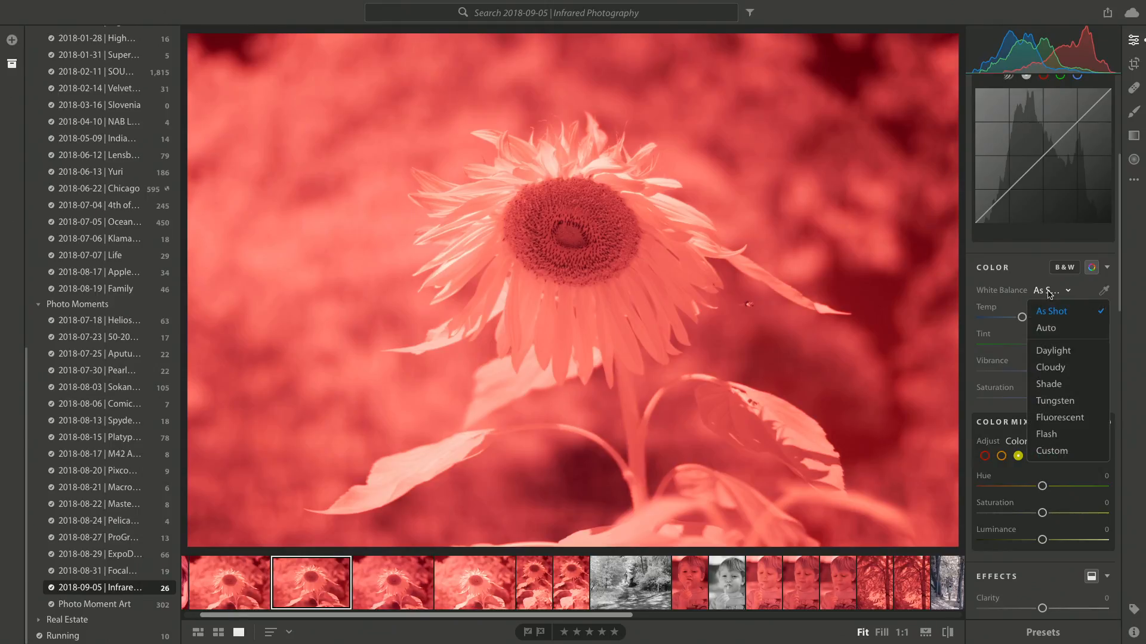
pyautogui.click(1053, 317)
pyautogui.click(1051, 290)
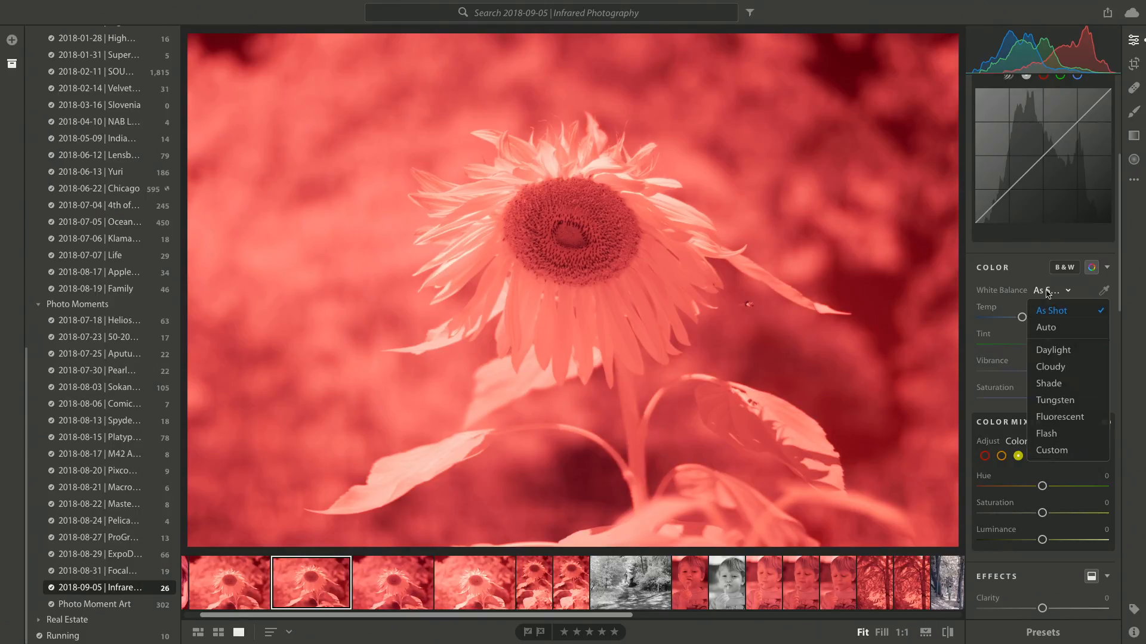
pyautogui.click(1049, 325)
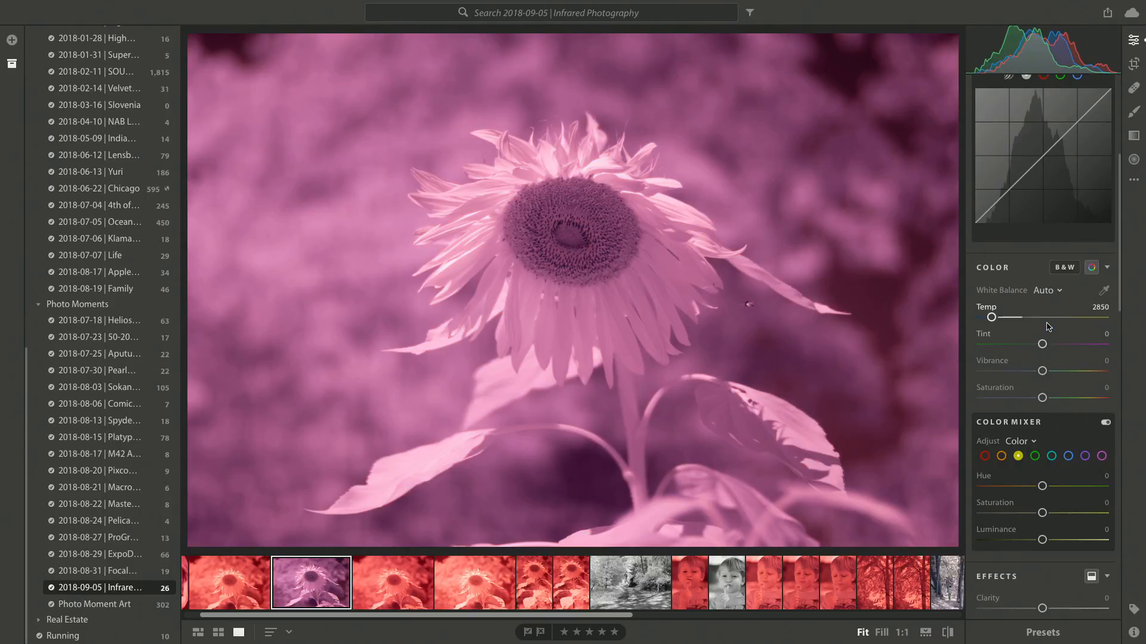
pyautogui.click(1049, 292)
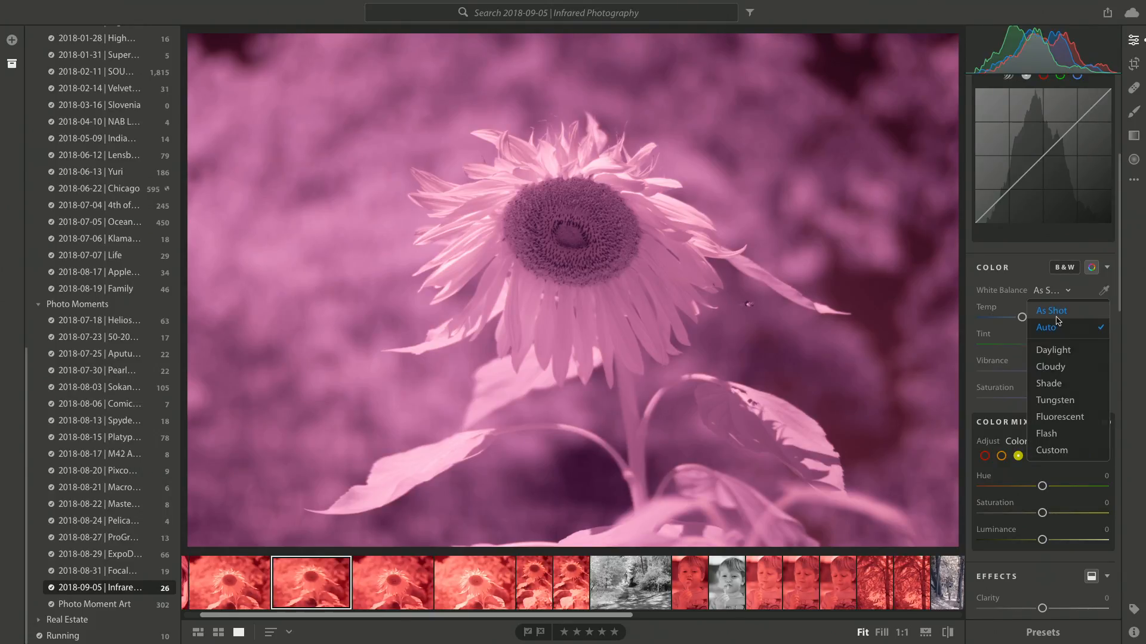
pyautogui.click(1052, 308)
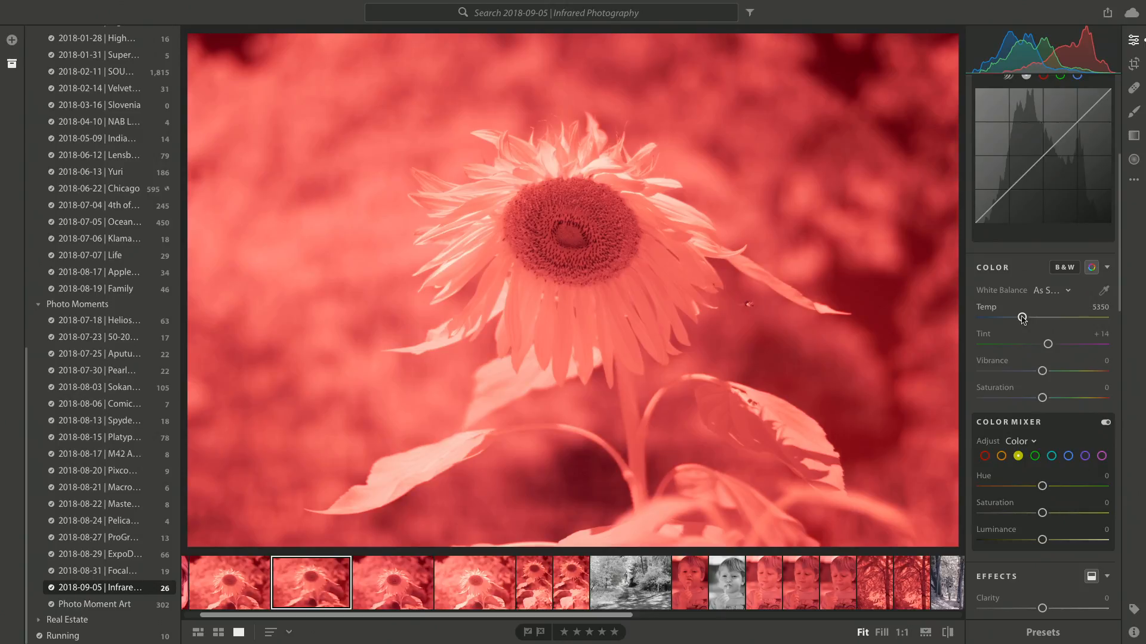
# - Try a manual white balance of Temp 2000 and Tint -58, and reset the photo to its original state
pyautogui.moveTo(1022, 318); pyautogui.dragTo(981, 318)
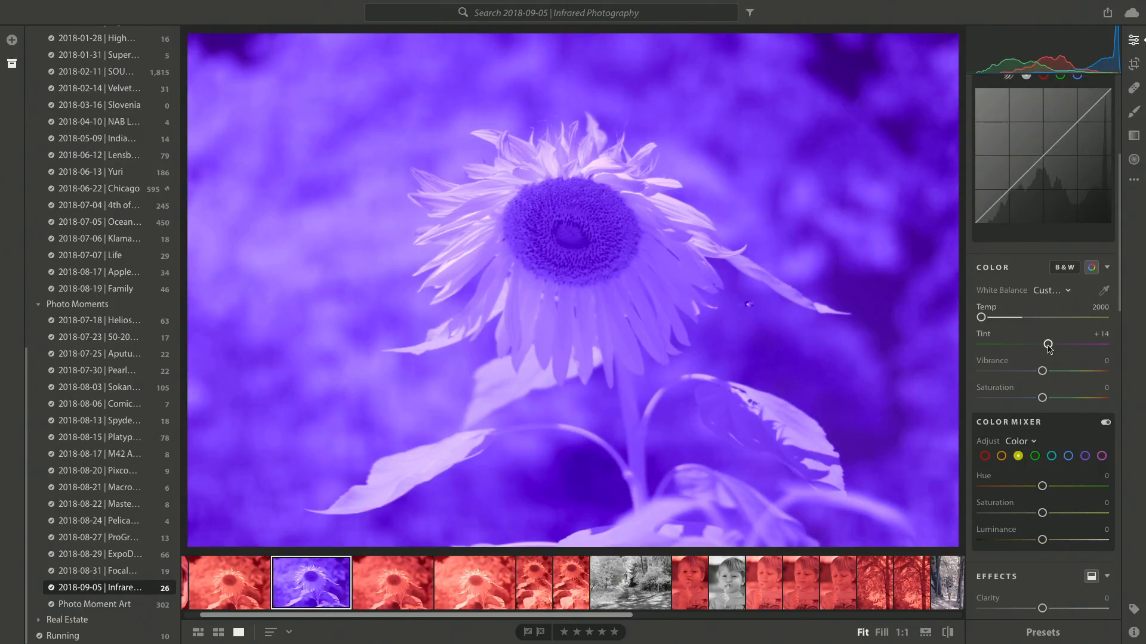
pyautogui.moveTo(1049, 348); pyautogui.dragTo(1021, 348)
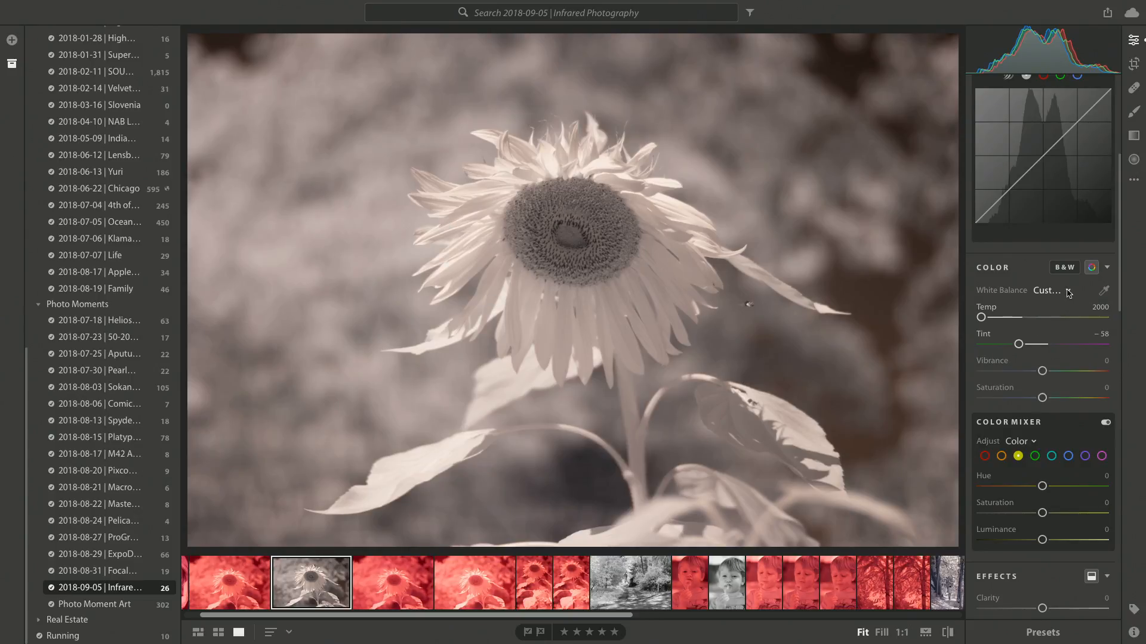
pyautogui.click(1135, 181)
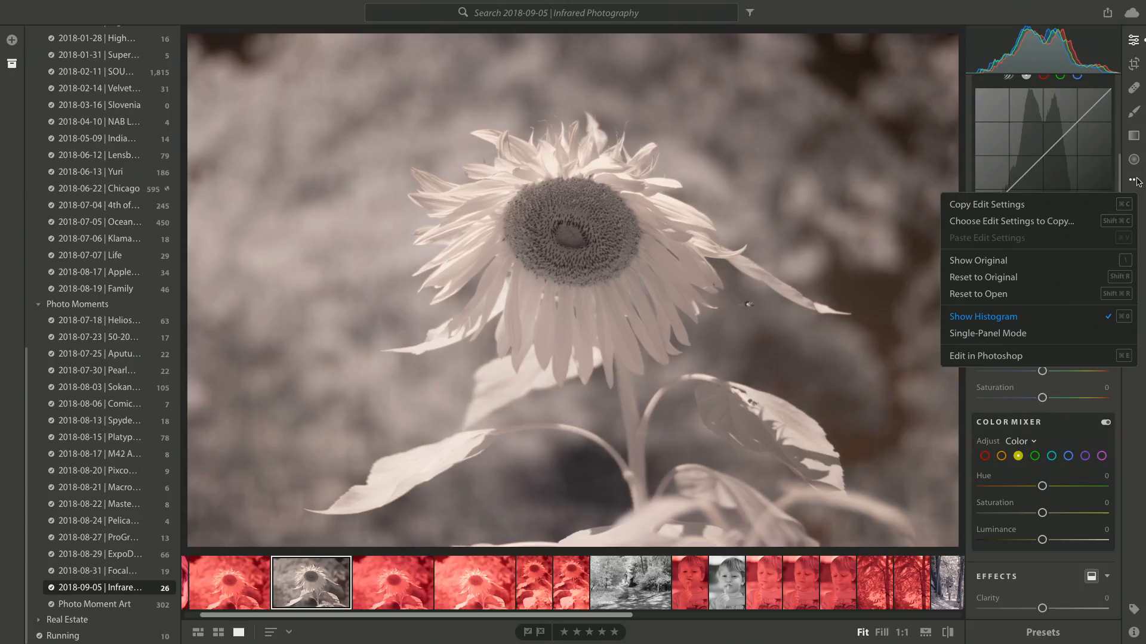
pyautogui.click(1024, 278)
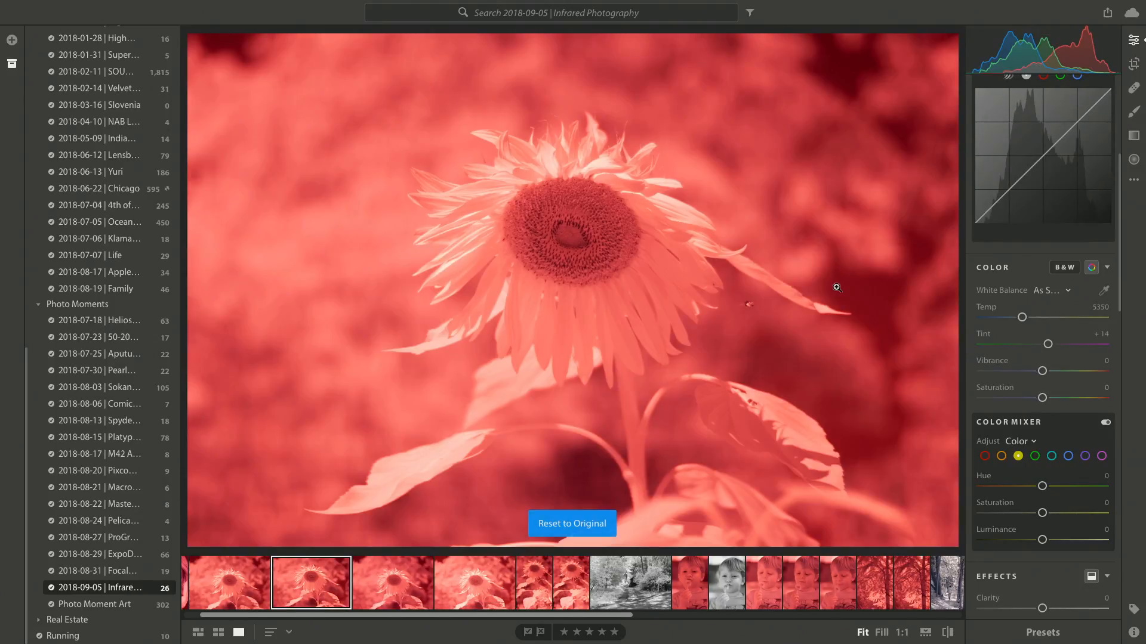
# - Set the white balance by sampling the blurred background beside the flower, and convert the photo to black and white
pyautogui.click(1106, 291)
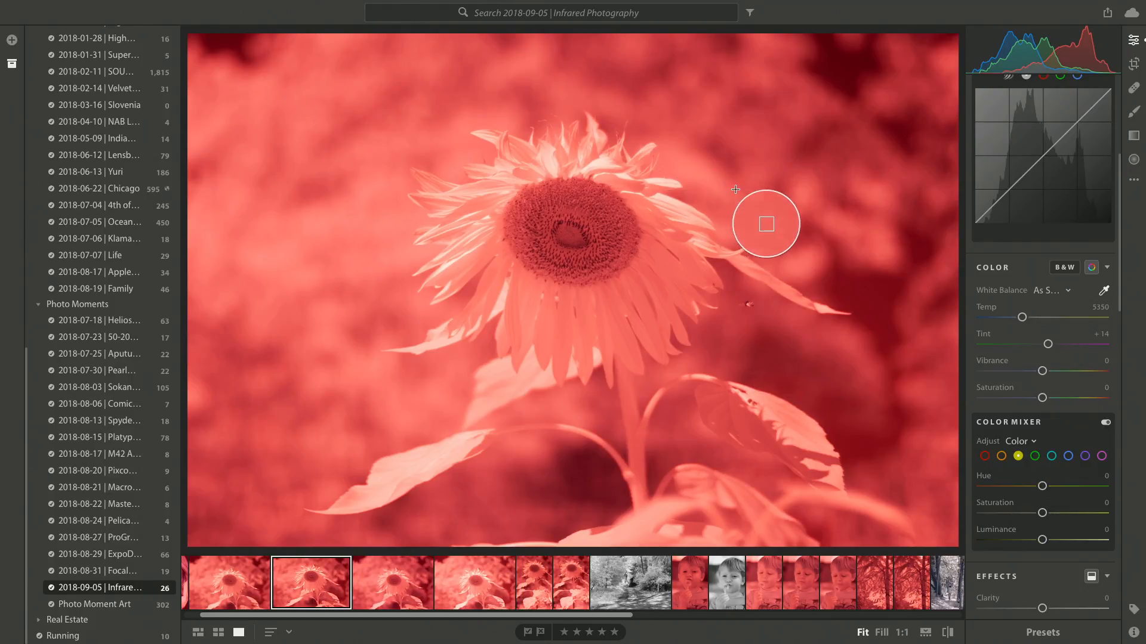
pyautogui.click(758, 172)
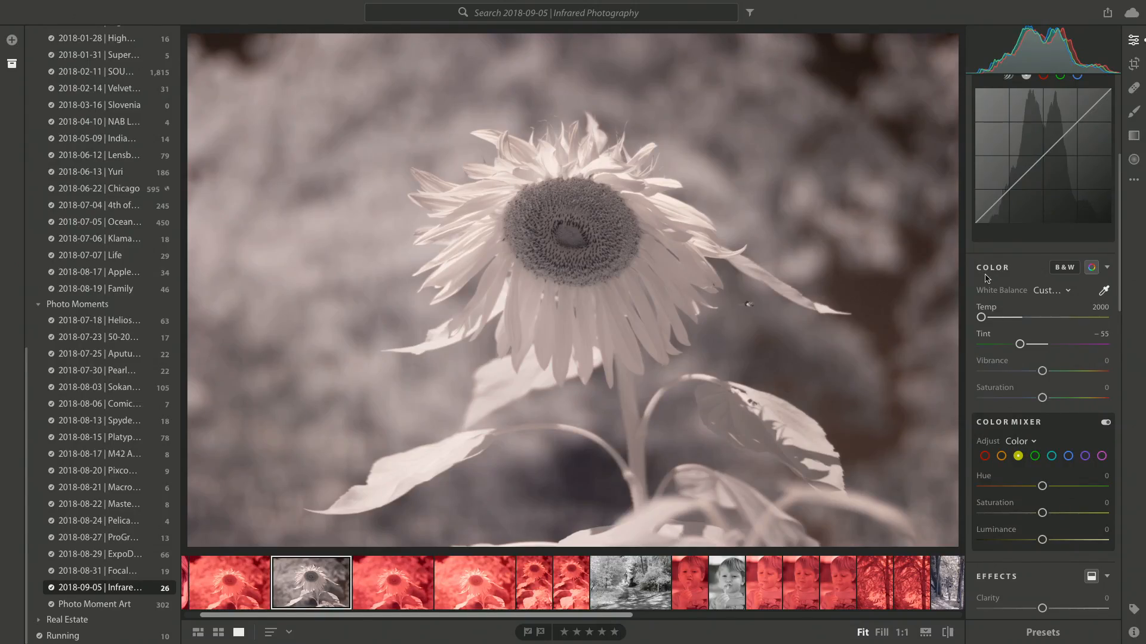
pyautogui.click(1065, 267)
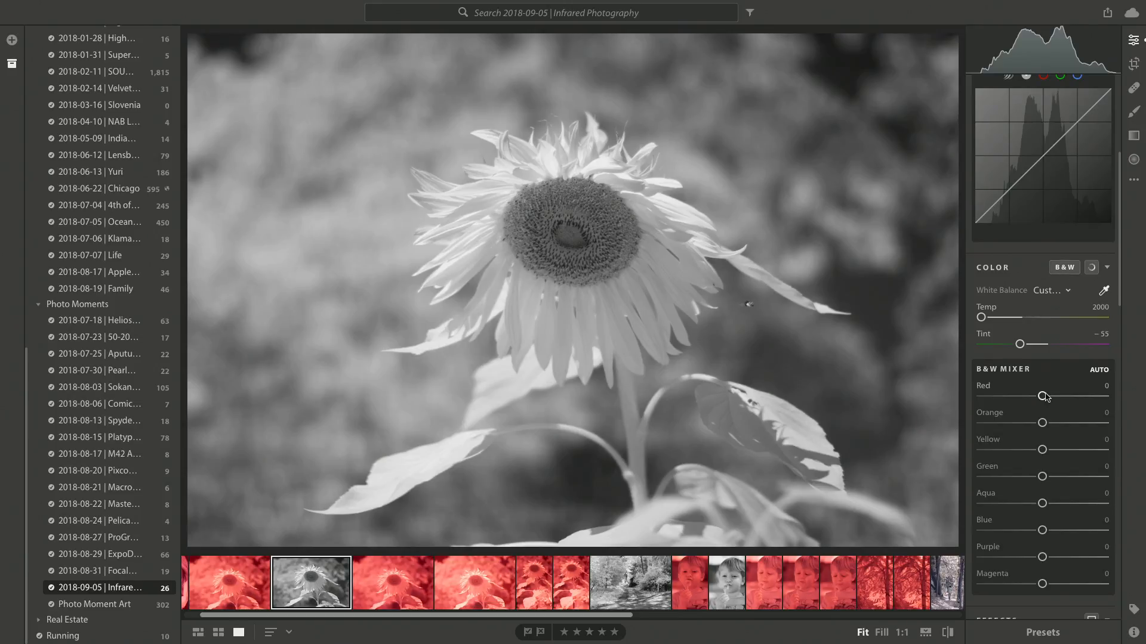
# - Set the B&W Mixer to Red +66, Orange +11, Yellow -19, Green +51, Aqua -39, Blue -69, Purple -100 and Magenta -100
pyautogui.scroll(-1, 1045, 398)
pyautogui.moveTo(1043, 362); pyautogui.dragTo(961, 359)
pyautogui.moveTo(1042, 390); pyautogui.dragTo(990, 523)
pyautogui.moveTo(1042, 550); pyautogui.dragTo(980, 523)
pyautogui.moveTo(1036, 497); pyautogui.dragTo(1073, 442)
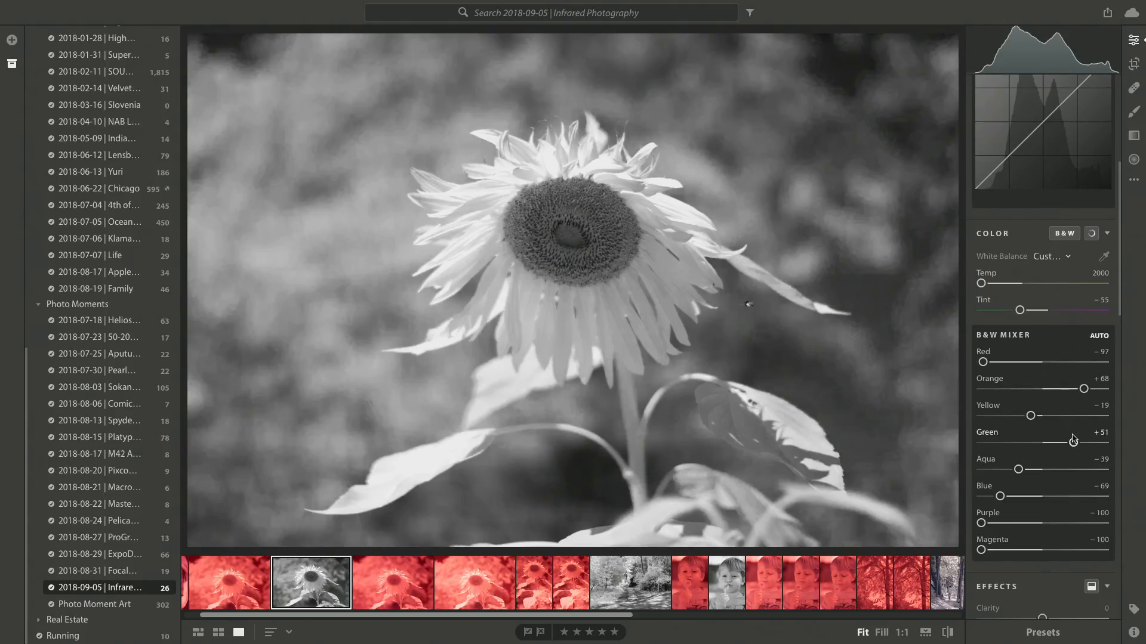
pyautogui.moveTo(983, 361); pyautogui.dragTo(1052, 389)
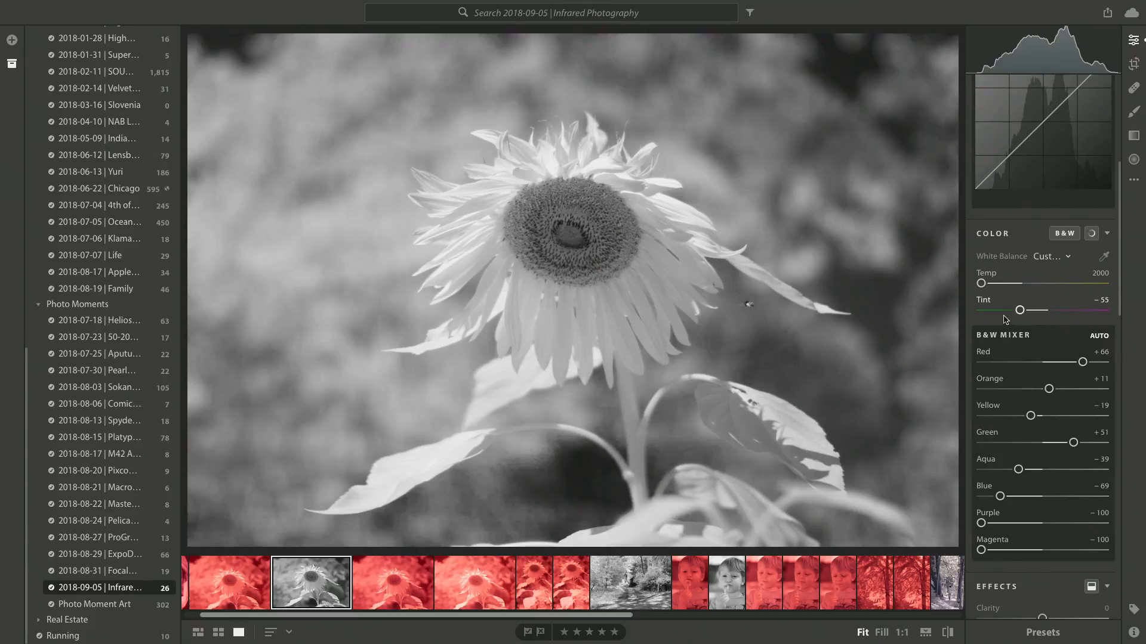
# - Set the sunflower photo's Clarity to +28 and Vignette to -58
pyautogui.scroll(3, 1048, 376)
pyautogui.scroll(-5, 1047, 376)
pyautogui.scroll(-1, 1048, 376)
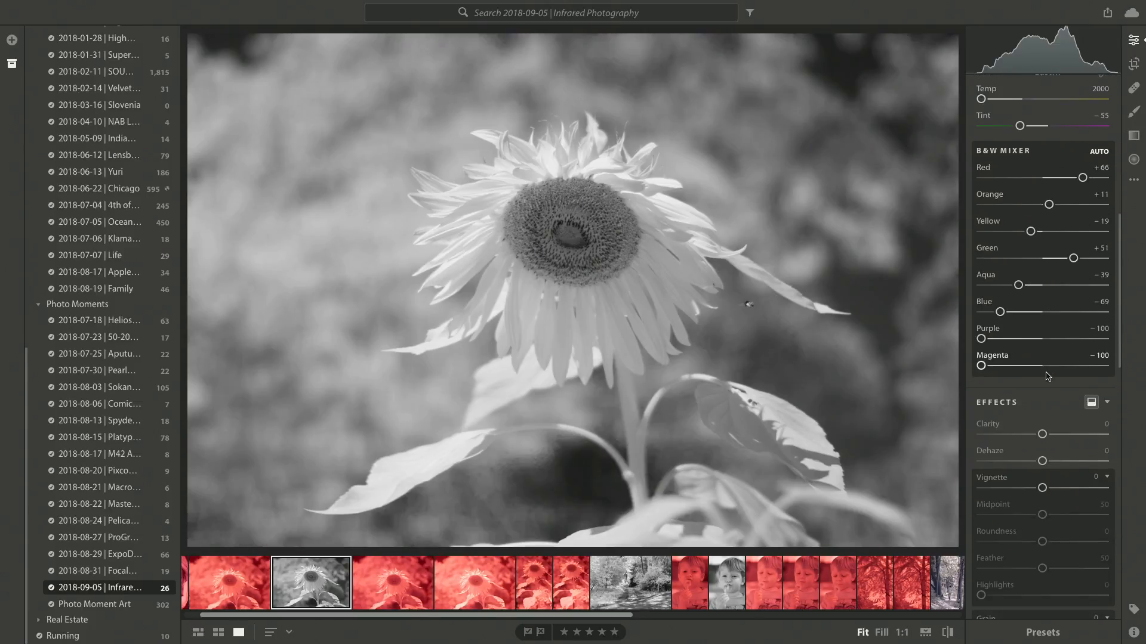
pyautogui.moveTo(1042, 434); pyautogui.dragTo(1006, 434)
pyautogui.scroll(-3, 1045, 466)
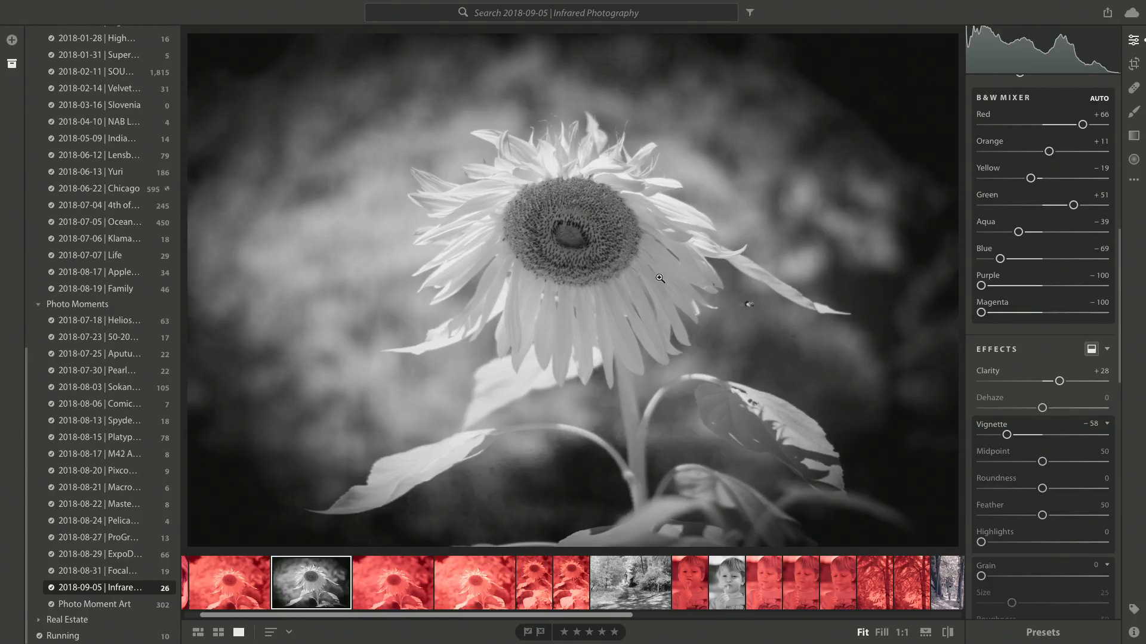
# - Examine the face and dandelion in the black-and-white portrait of the boy at 1:1, and return to the fitted view
pyautogui.click(734, 602)
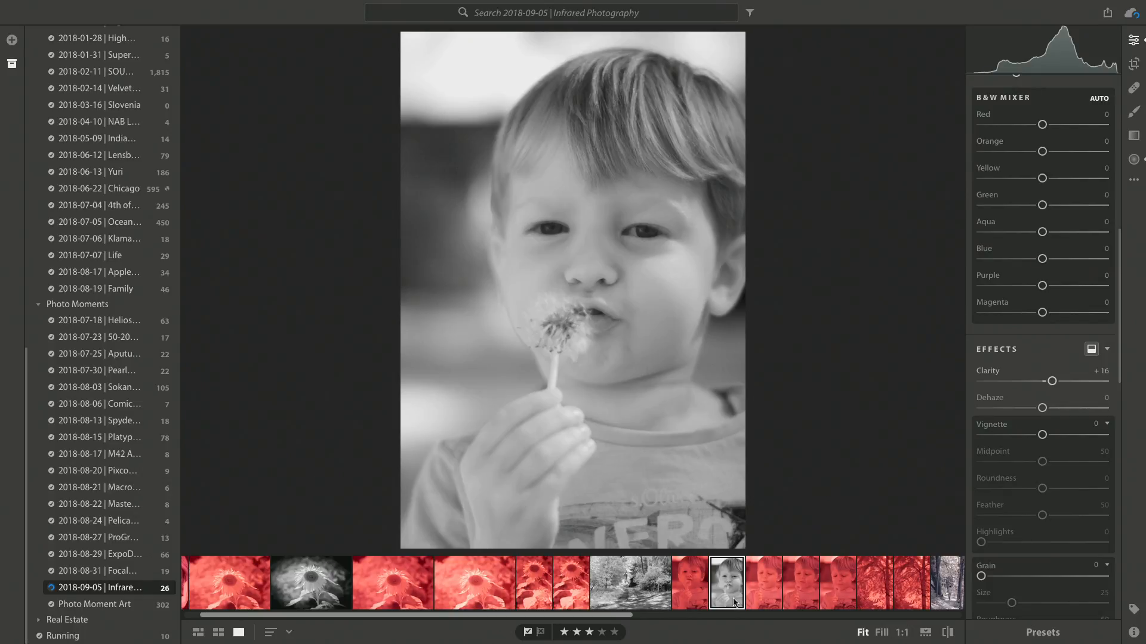
pyautogui.click(662, 244)
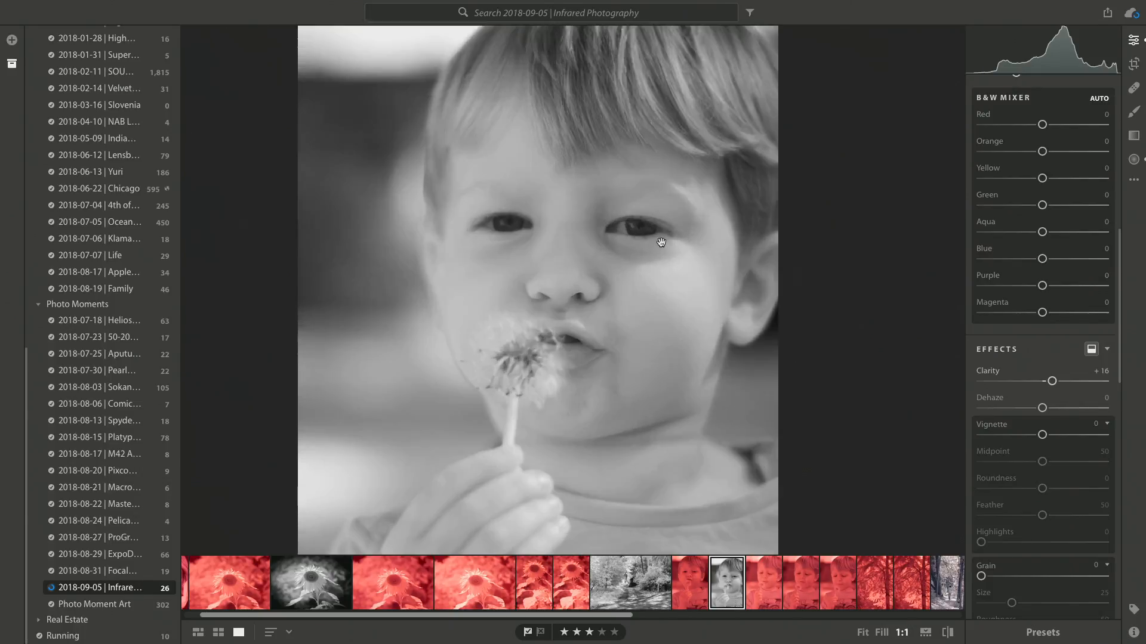
pyautogui.moveTo(519, 391); pyautogui.dragTo(552, 216)
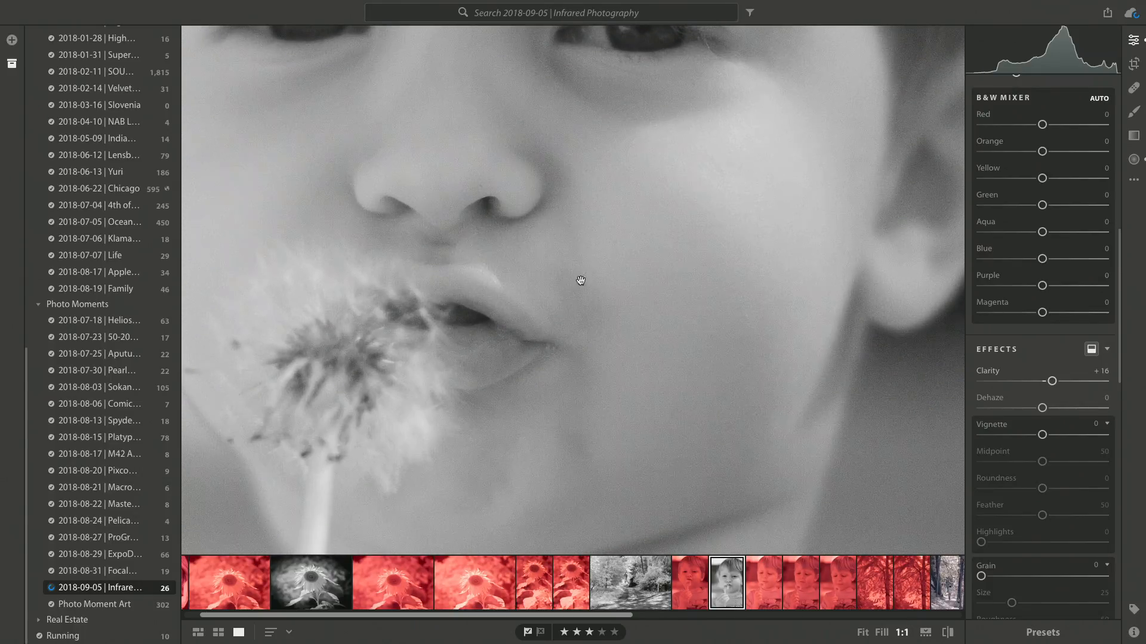
pyautogui.moveTo(590, 338); pyautogui.dragTo(635, 244)
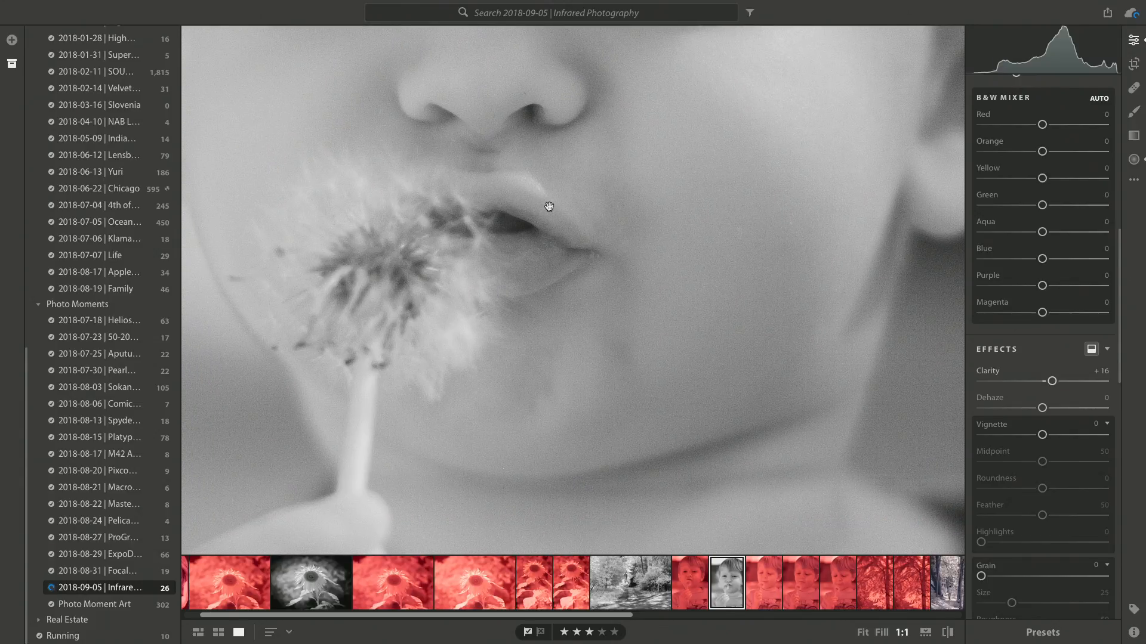
pyautogui.moveTo(624, 159); pyautogui.dragTo(624, 306)
pyautogui.moveTo(595, 222)
pyautogui.mouseDown()
pyautogui.moveTo(599, 299)
pyautogui.moveTo(622, 274)
pyautogui.moveTo(525, 238)
pyautogui.mouseUp()
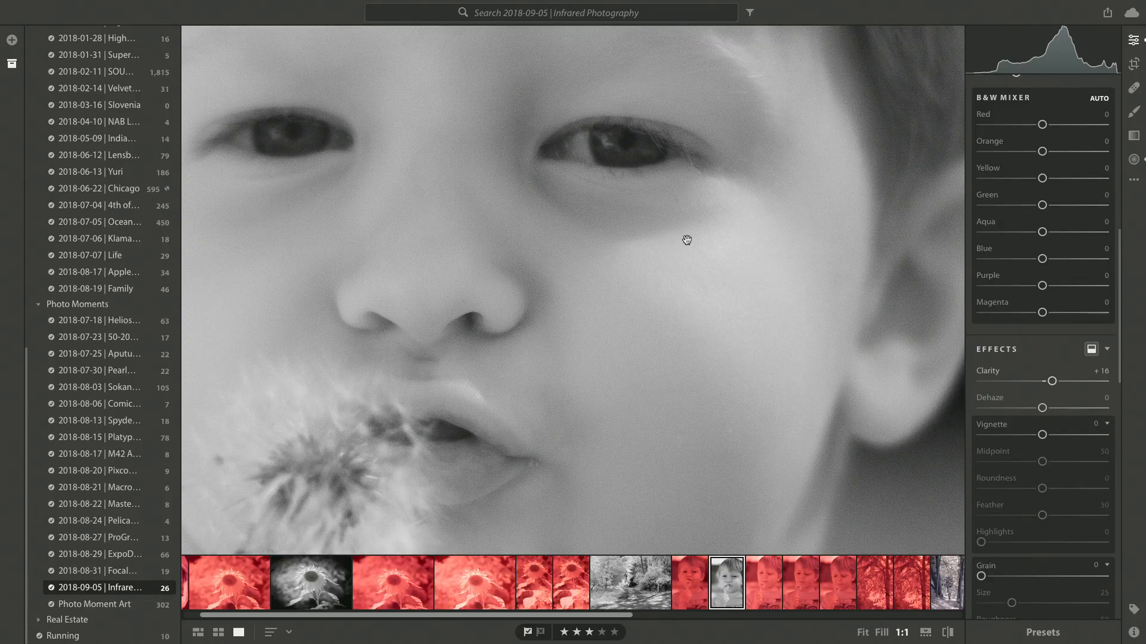
pyautogui.click(687, 240)
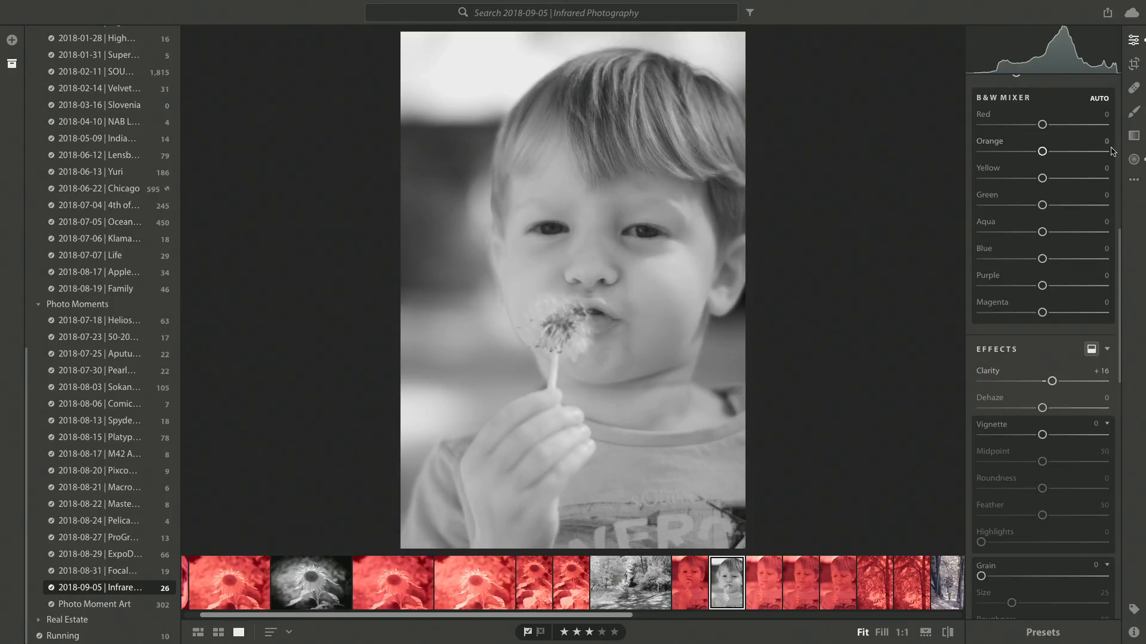
# - Compare the boy's portrait with its unedited original and return to the edited version
pyautogui.click(1133, 180)
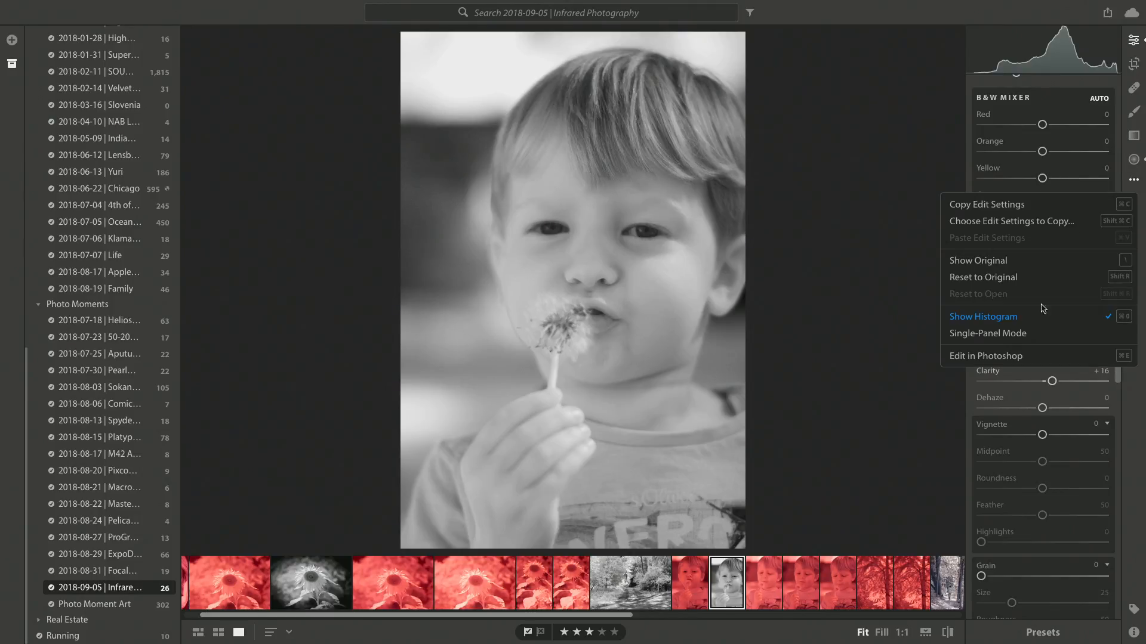
pyautogui.click(988, 262)
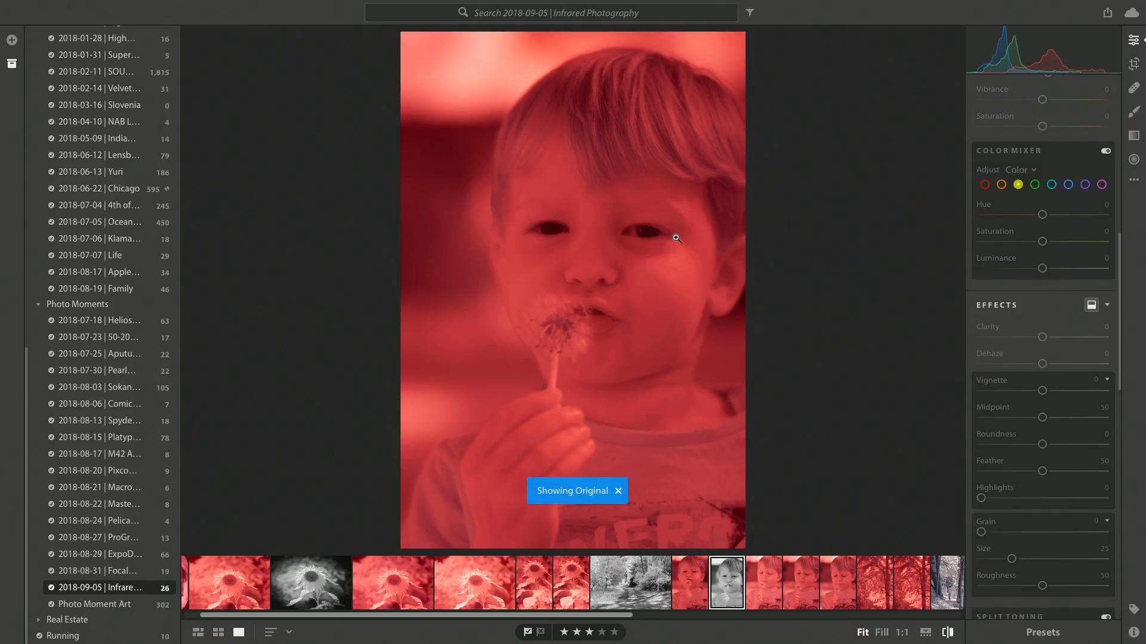
pyautogui.press('\\')
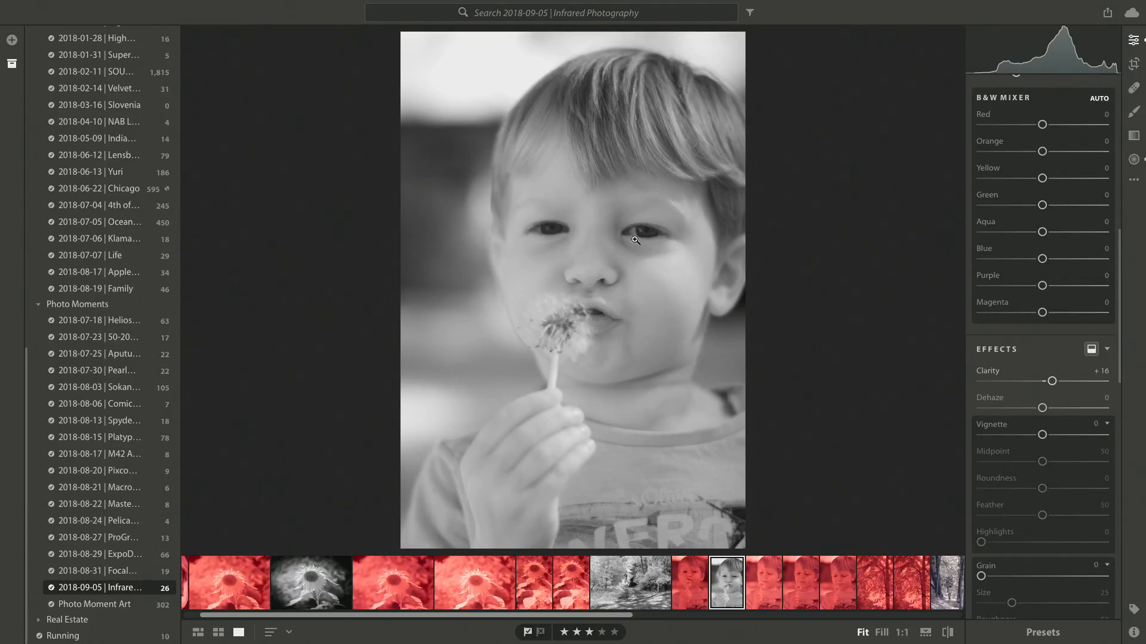
# - Switch to Photoshop and open the recent raw file CRW_3475.CRW
pyautogui.hscroll(5, 668, 591)
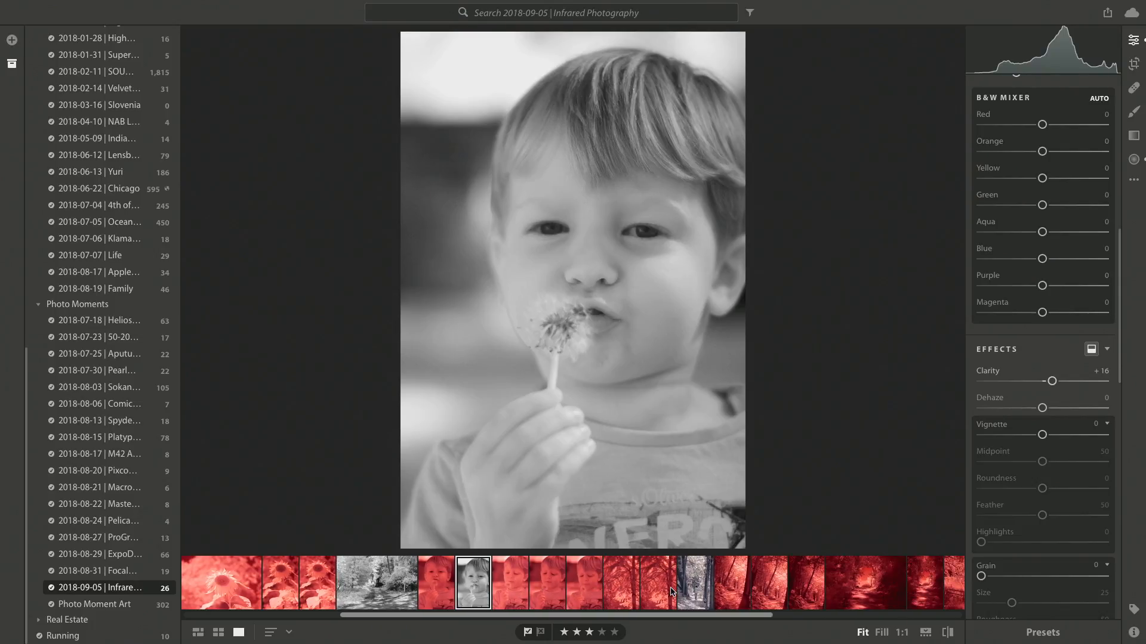
pyautogui.hscroll(2, 672, 590)
pyautogui.press('super+Tab')
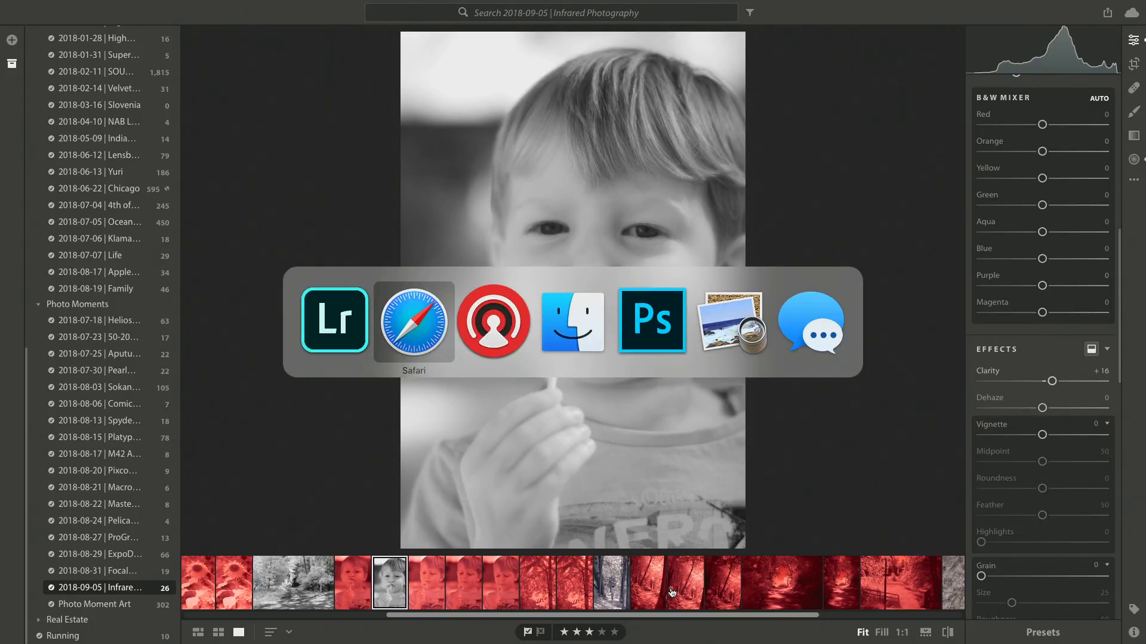
pyautogui.press('super+Tab')
pyautogui.press('super+Tab')
pyautogui.press('super+Tab')
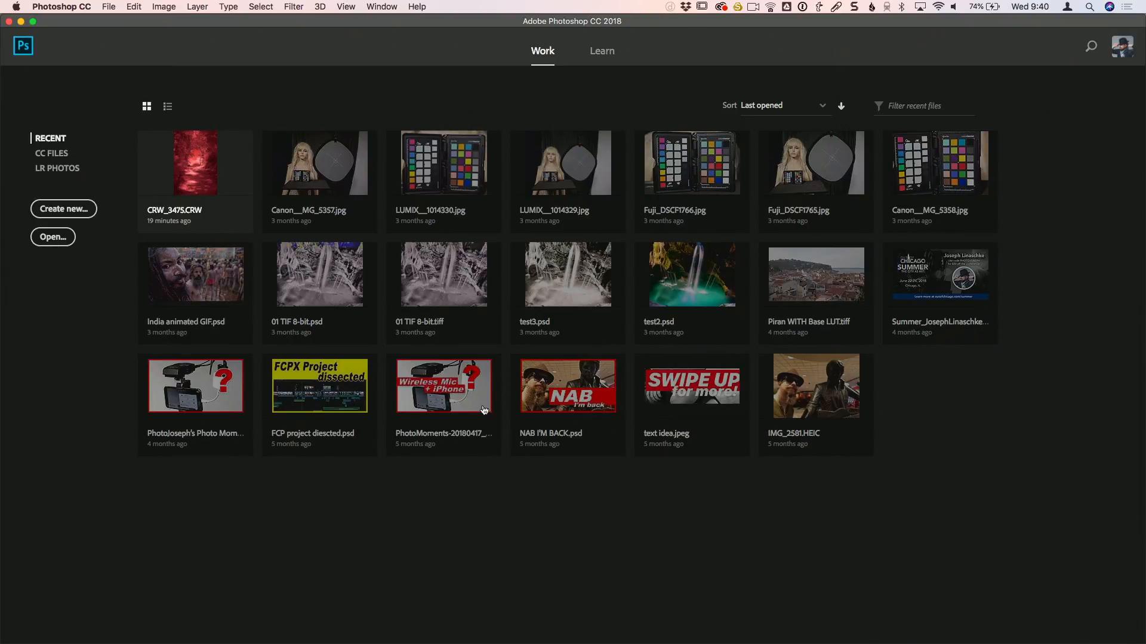
pyautogui.click(194, 177)
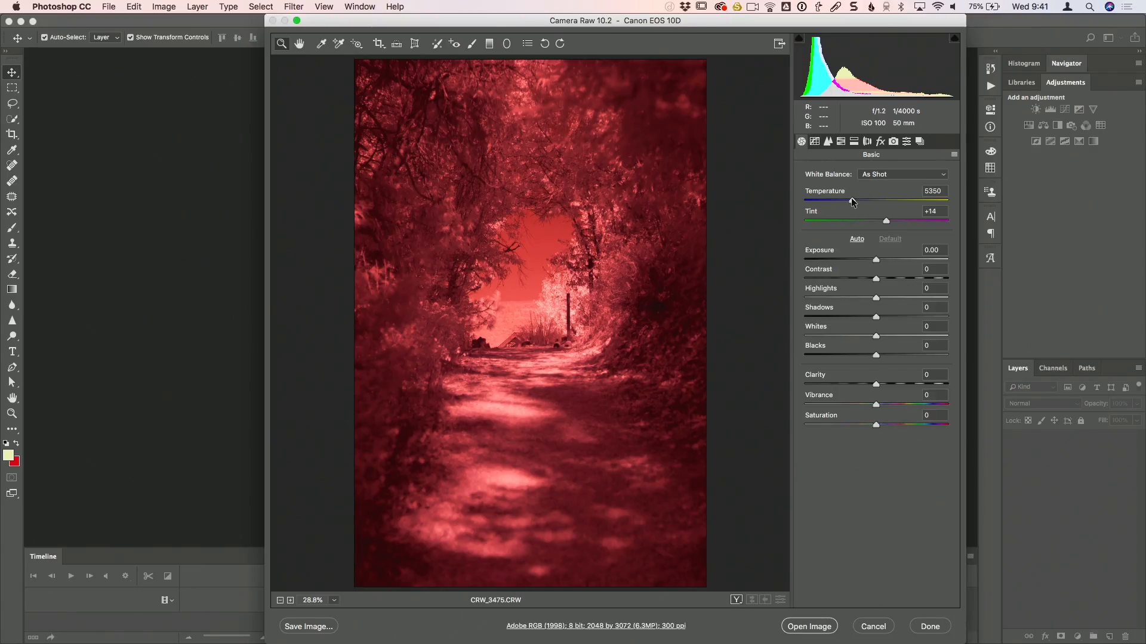
# - Set the raw file's Temperature to 2000 and Tint to -46, and open the image in Photoshop
pyautogui.moveTo(852, 202); pyautogui.dragTo(783, 202)
pyautogui.moveTo(886, 221); pyautogui.dragTo(844, 222)
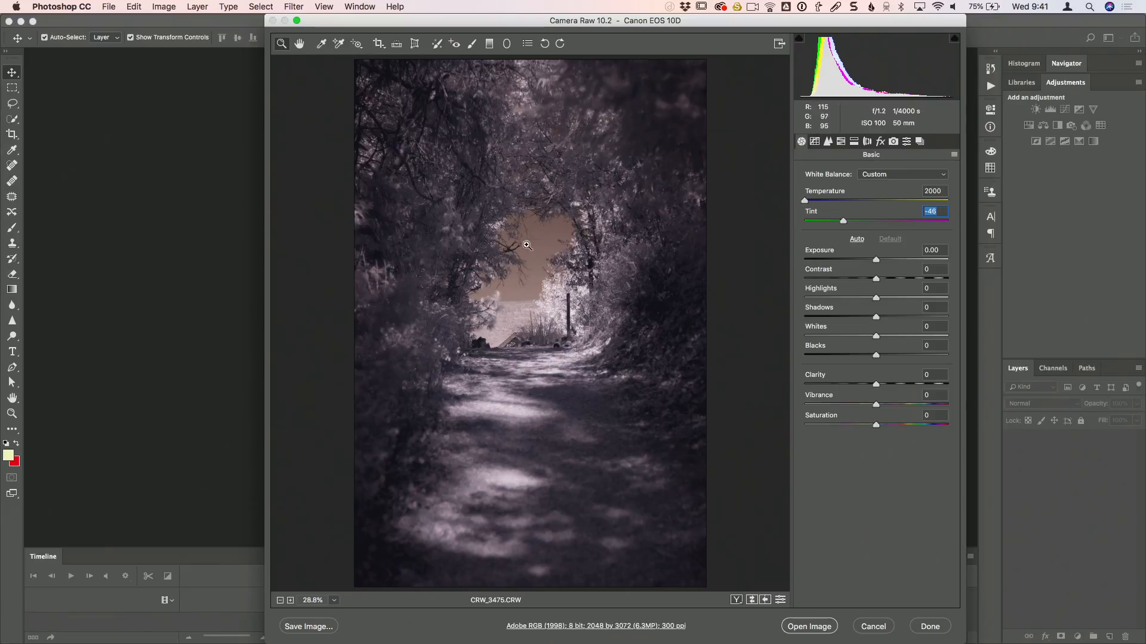
pyautogui.click(821, 625)
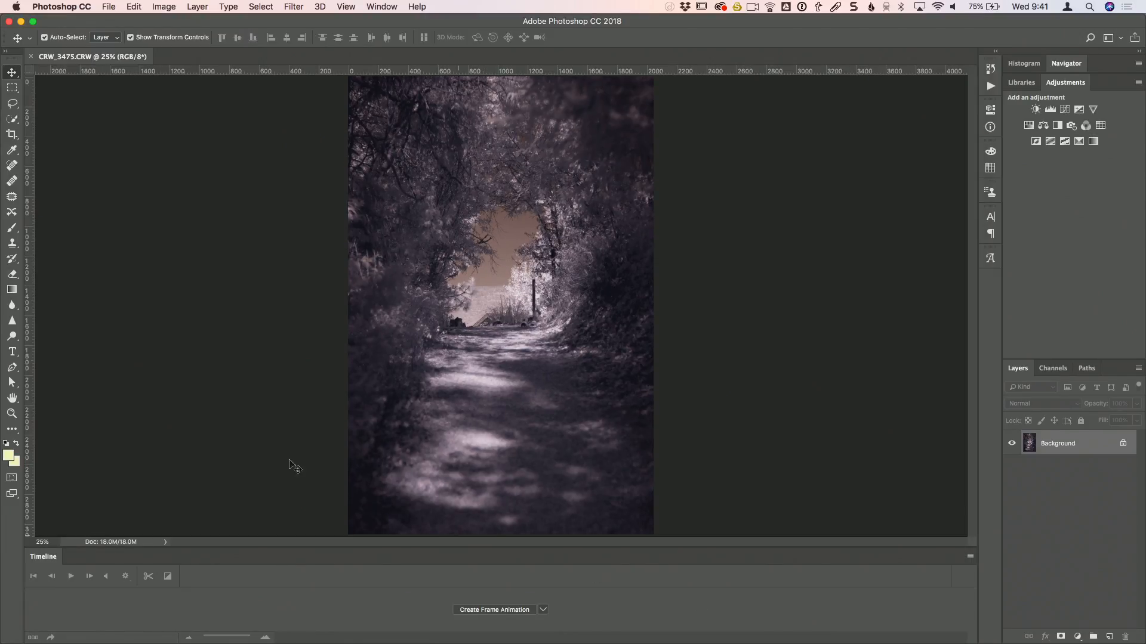
# - Find the Channel Mixer command and open it as a direct adjustment on the Background layer
pyautogui.click(418, 7)
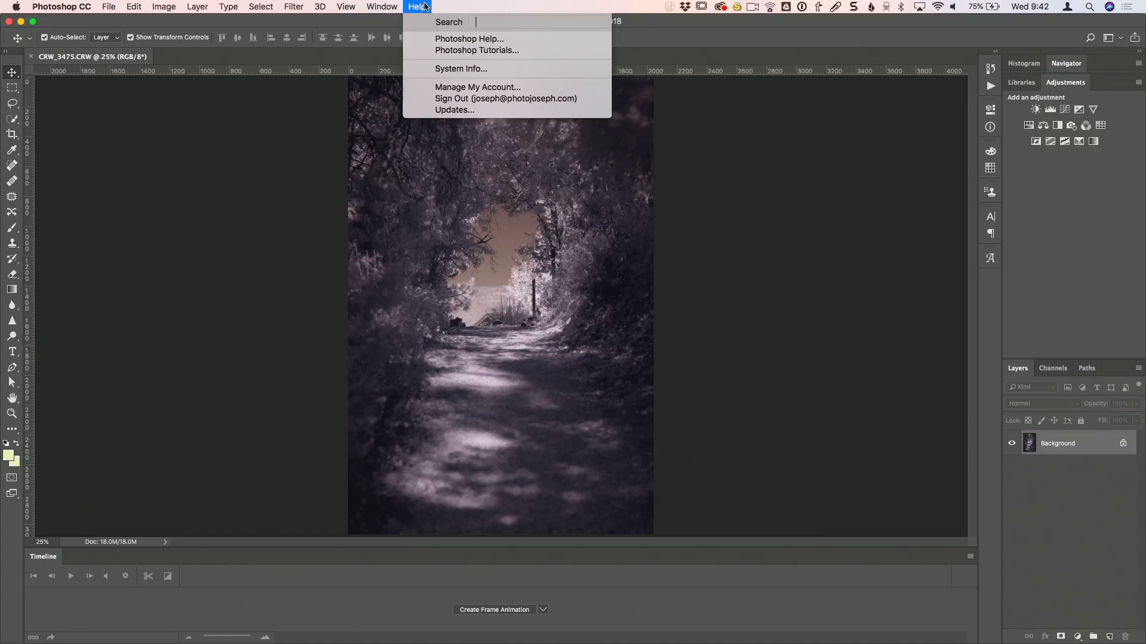
pyautogui.write('channe')
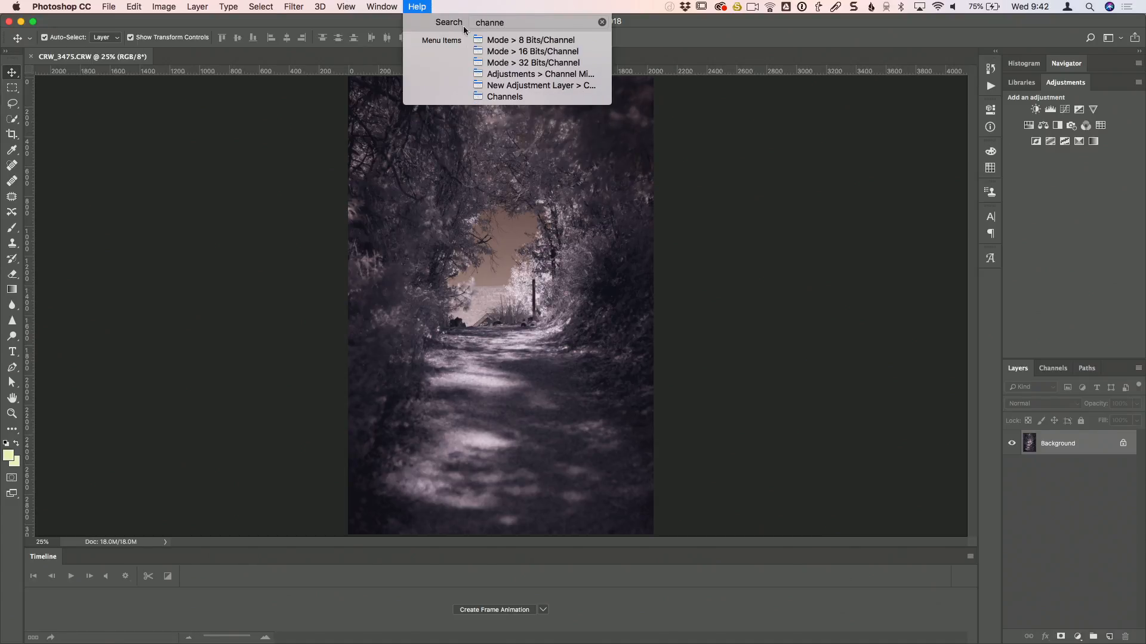
pyautogui.moveTo(508, 79)
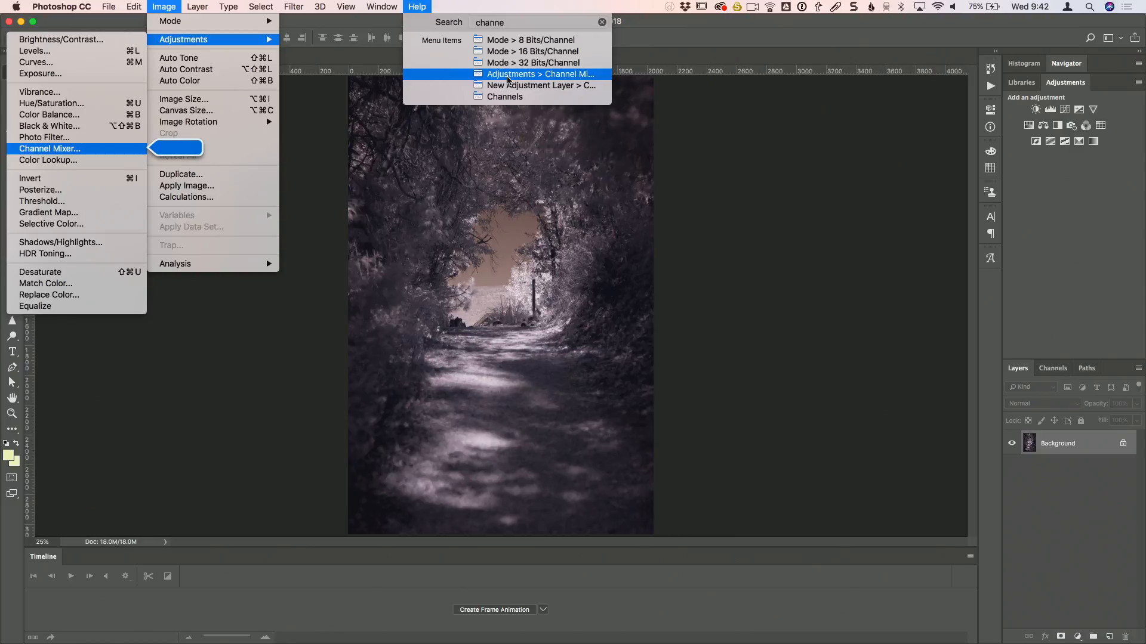
pyautogui.moveTo(164, 7)
pyautogui.moveTo(180, 41)
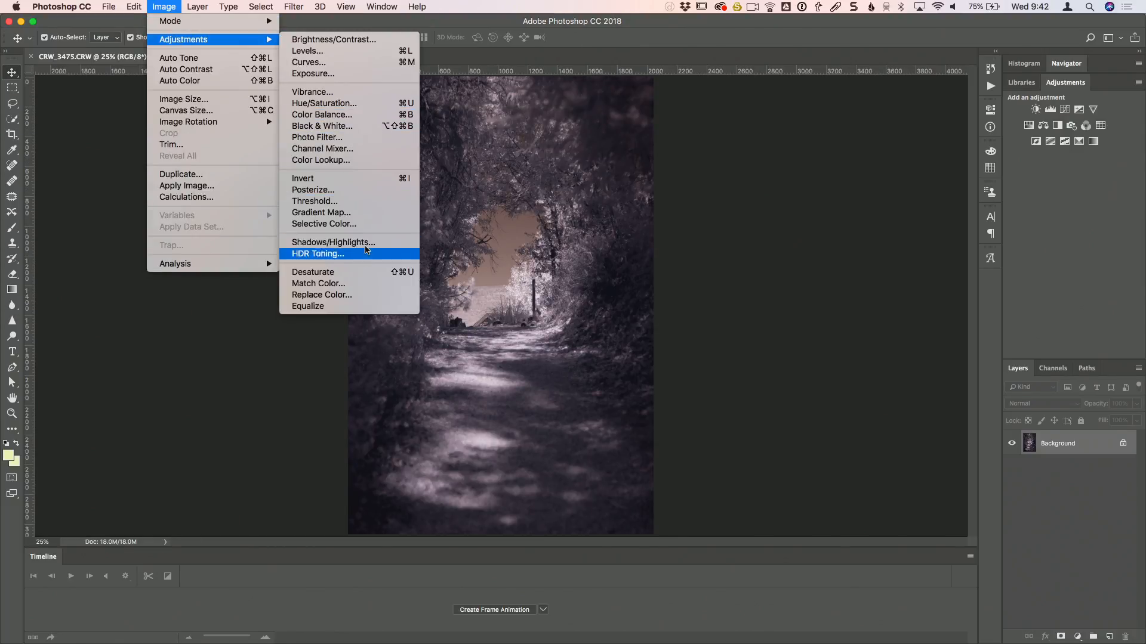
pyautogui.click(358, 148)
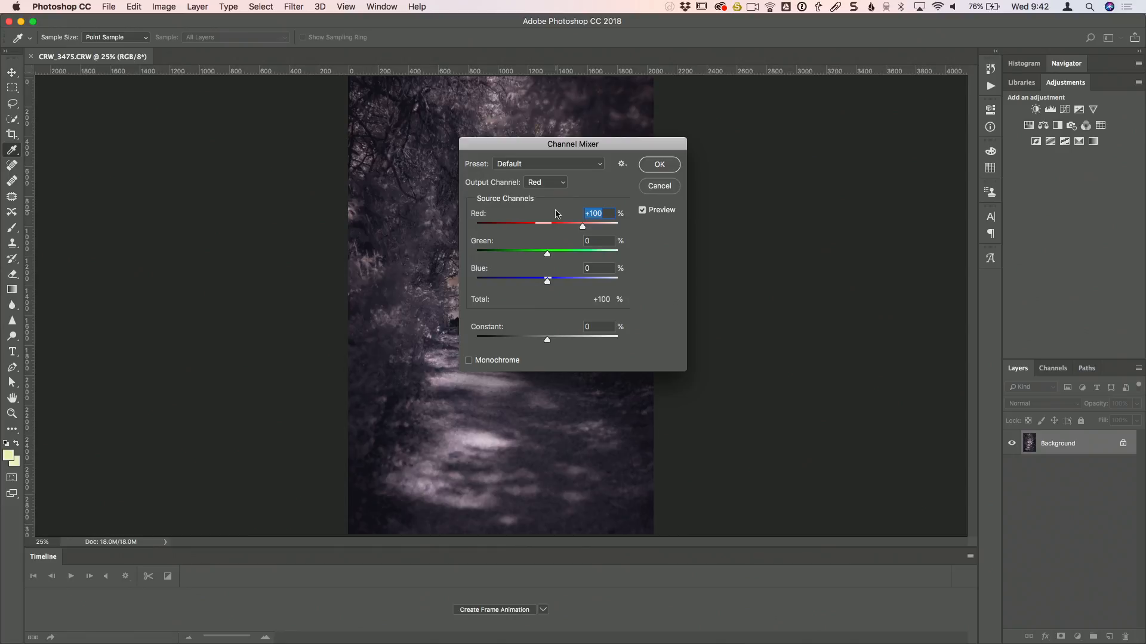
pyautogui.moveTo(559, 148); pyautogui.dragTo(557, 150)
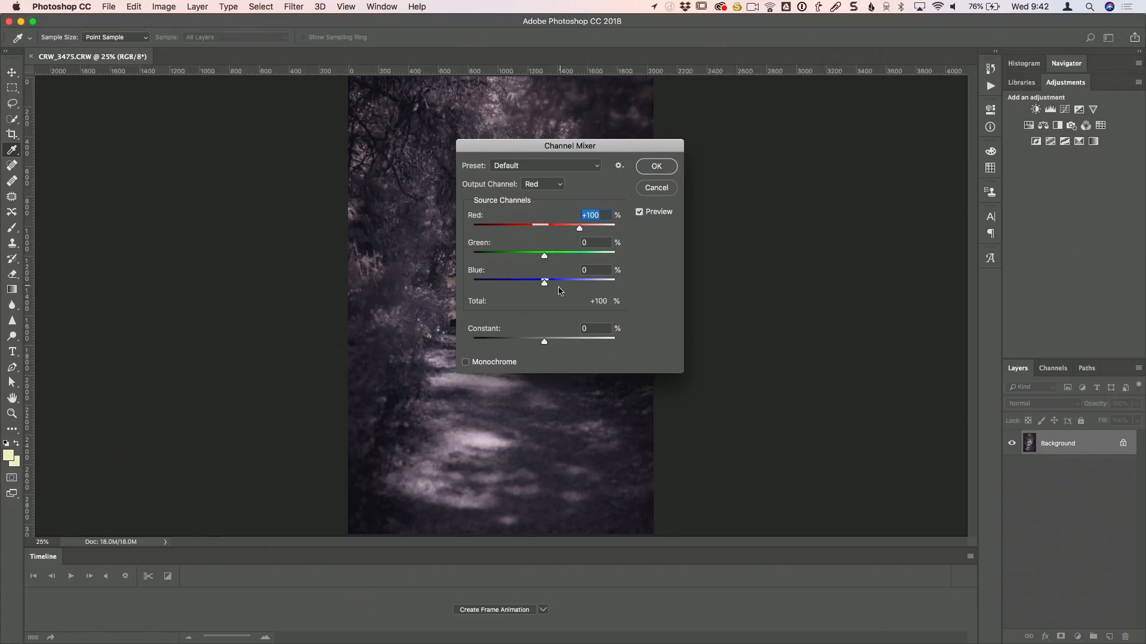
# - For the Channel Mixer's Blue output channel, set Red to 100%, Green to 0% and Blue to 0%
pyautogui.click(544, 188)
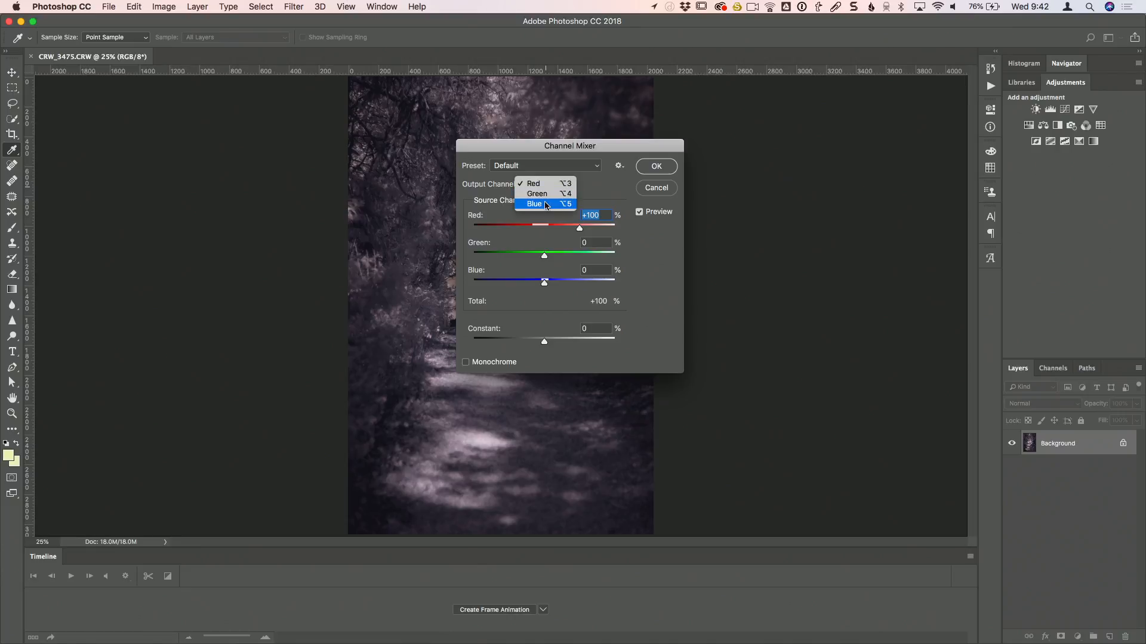
pyautogui.click(548, 195)
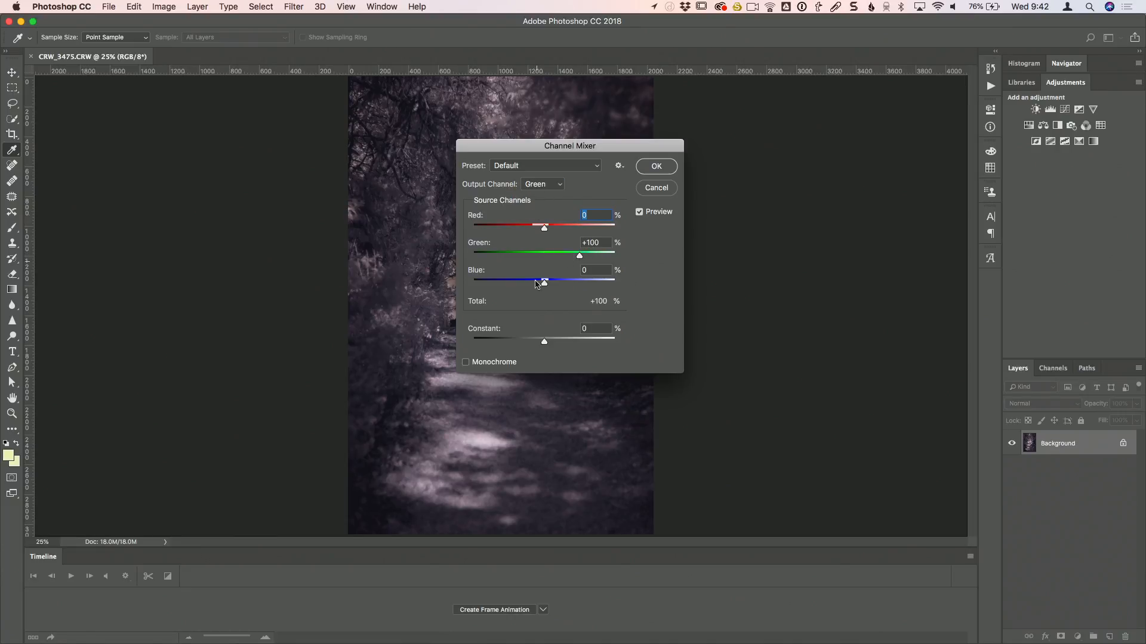
pyautogui.click(543, 191)
pyautogui.click(540, 183)
pyautogui.click(543, 190)
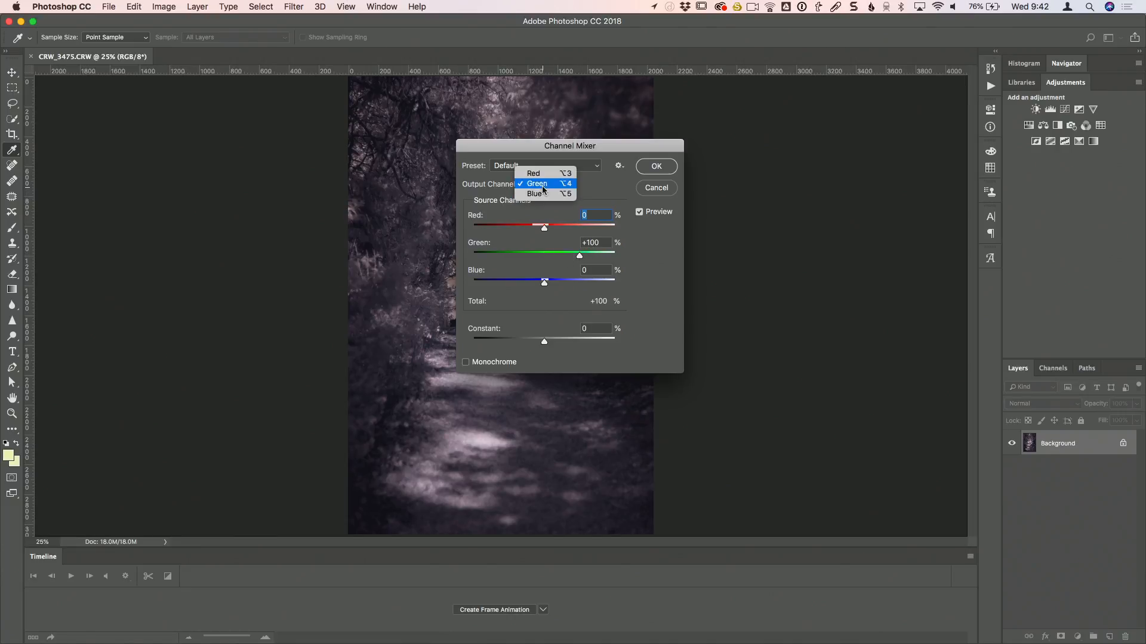
pyautogui.click(537, 192)
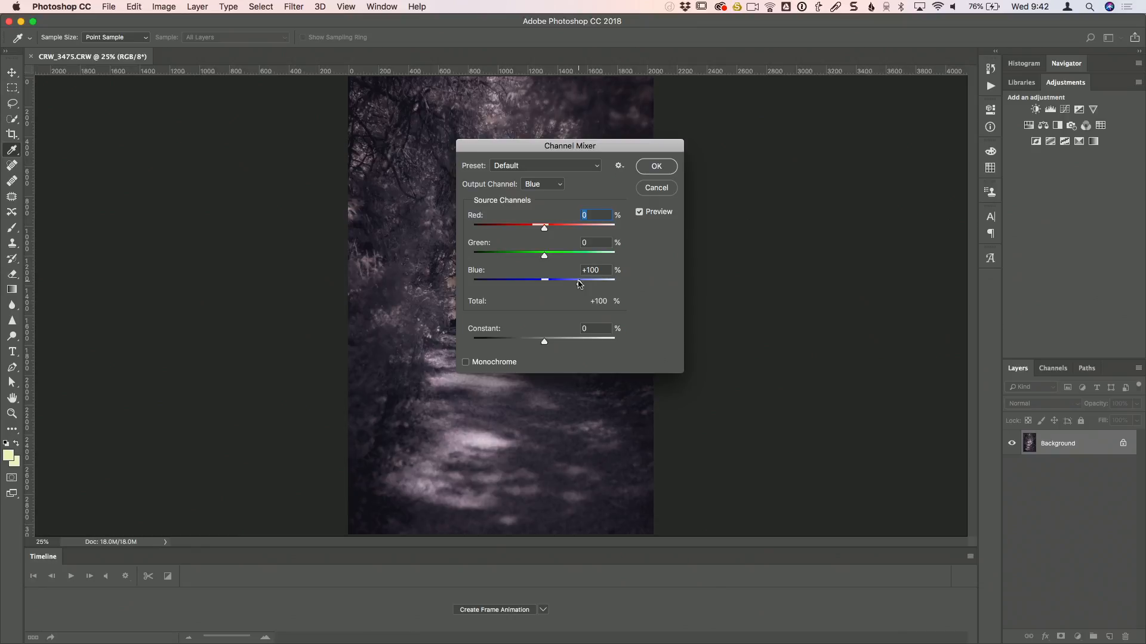
pyautogui.moveTo(579, 284); pyautogui.dragTo(547, 257)
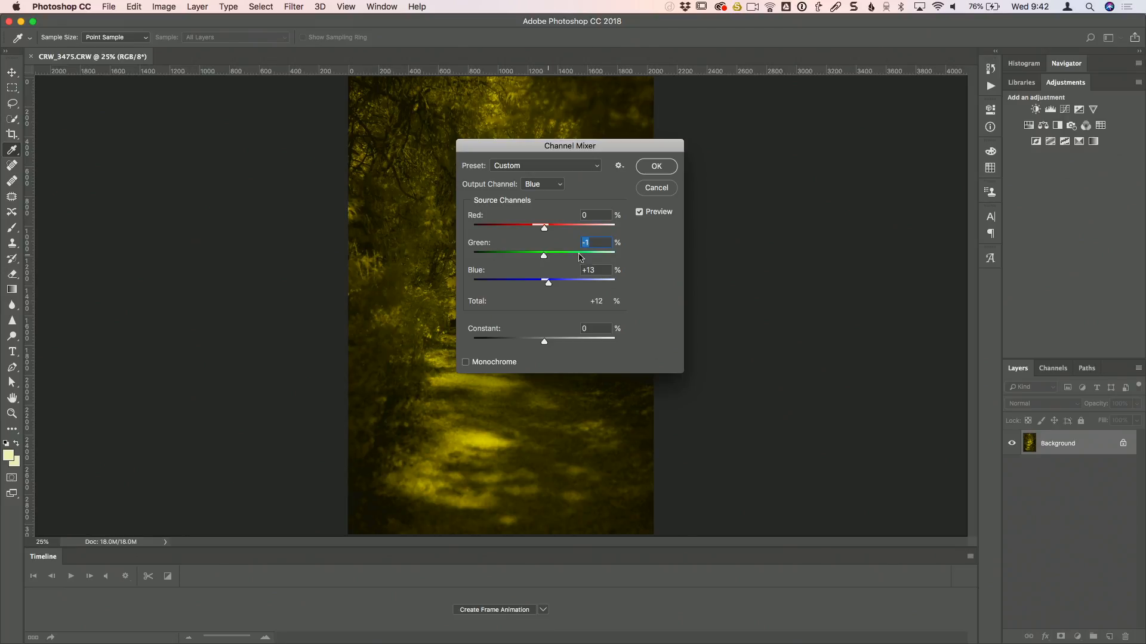
pyautogui.write('0')
pyautogui.press('Tab')
pyautogui.write('0')
pyautogui.write('100')
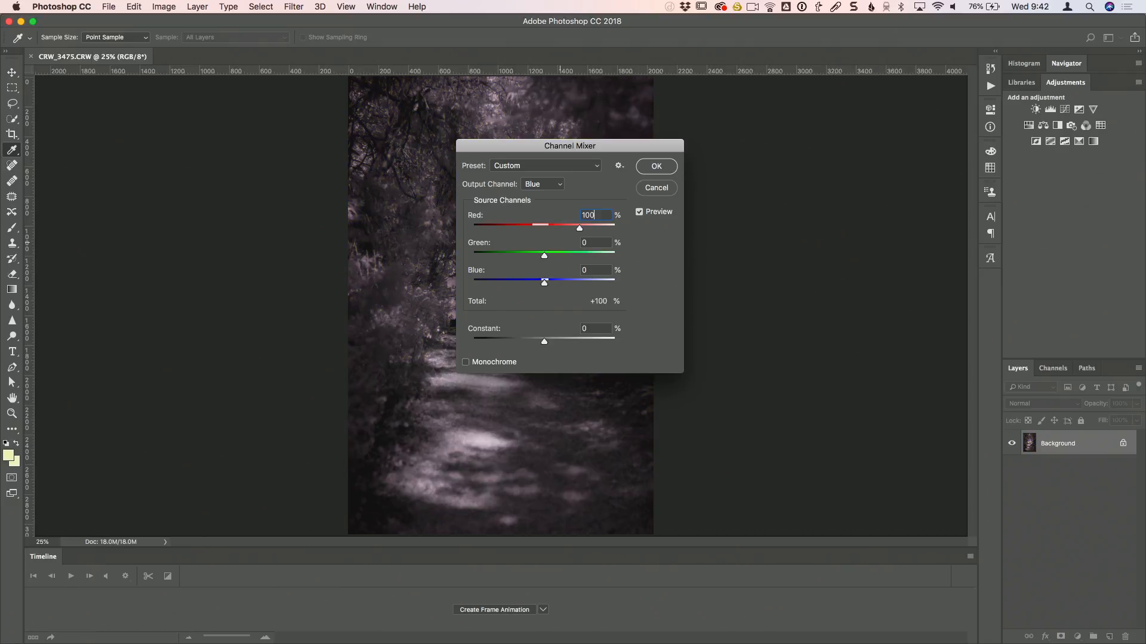
# - For the Red output channel, set Red to 0% and Blue to 100%, and apply the Channel Mixer
pyautogui.click(538, 185)
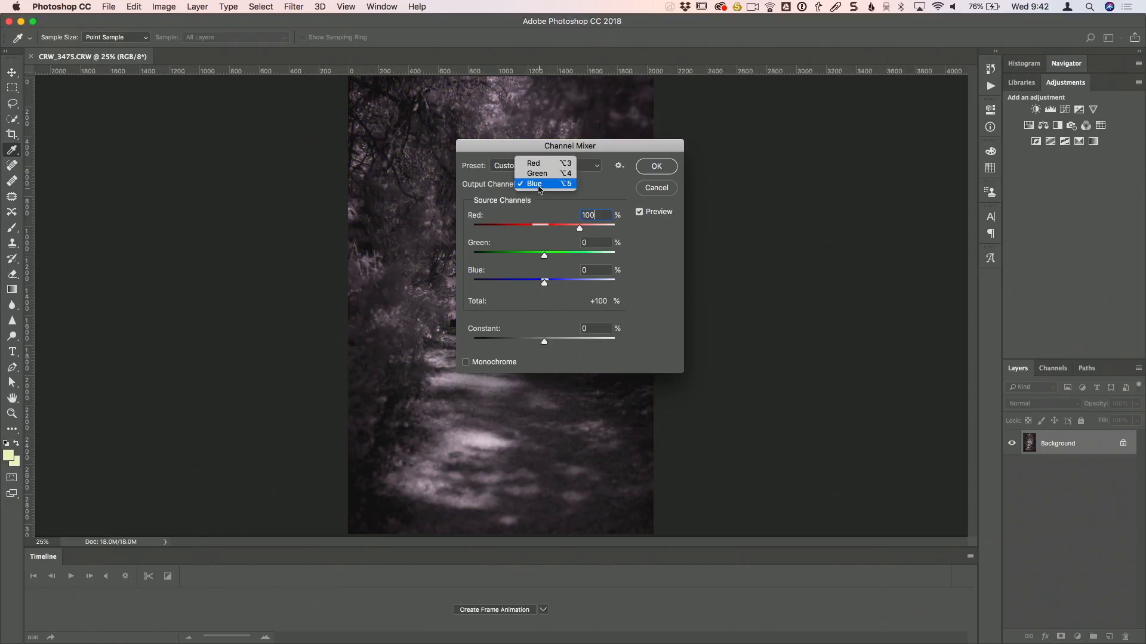
pyautogui.click(532, 159)
pyautogui.write('0')
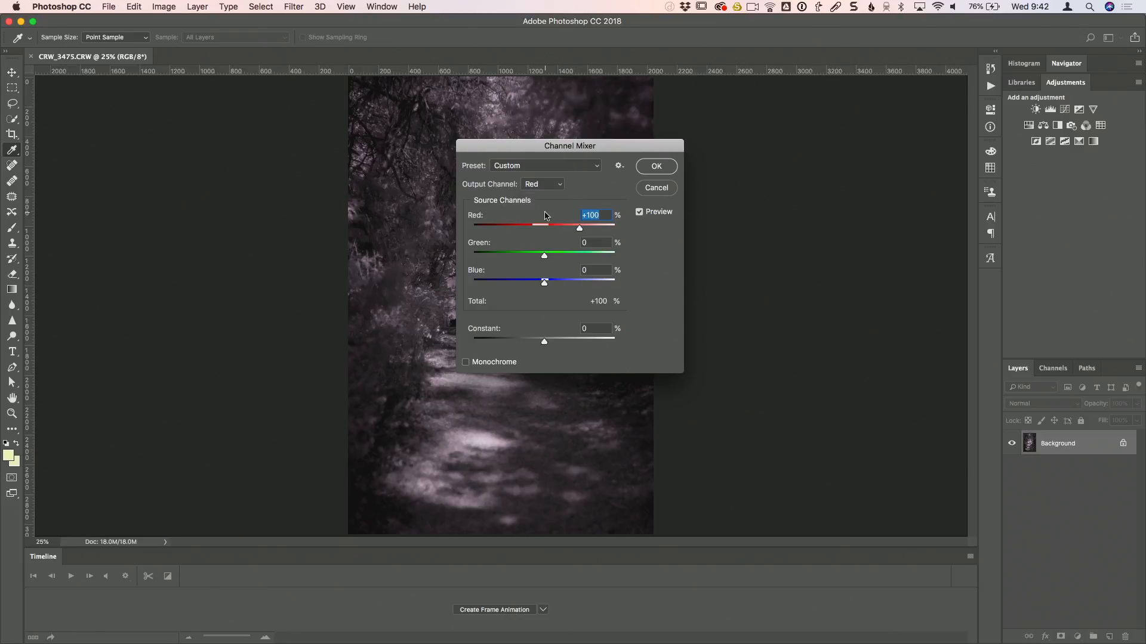
pyautogui.write('1')
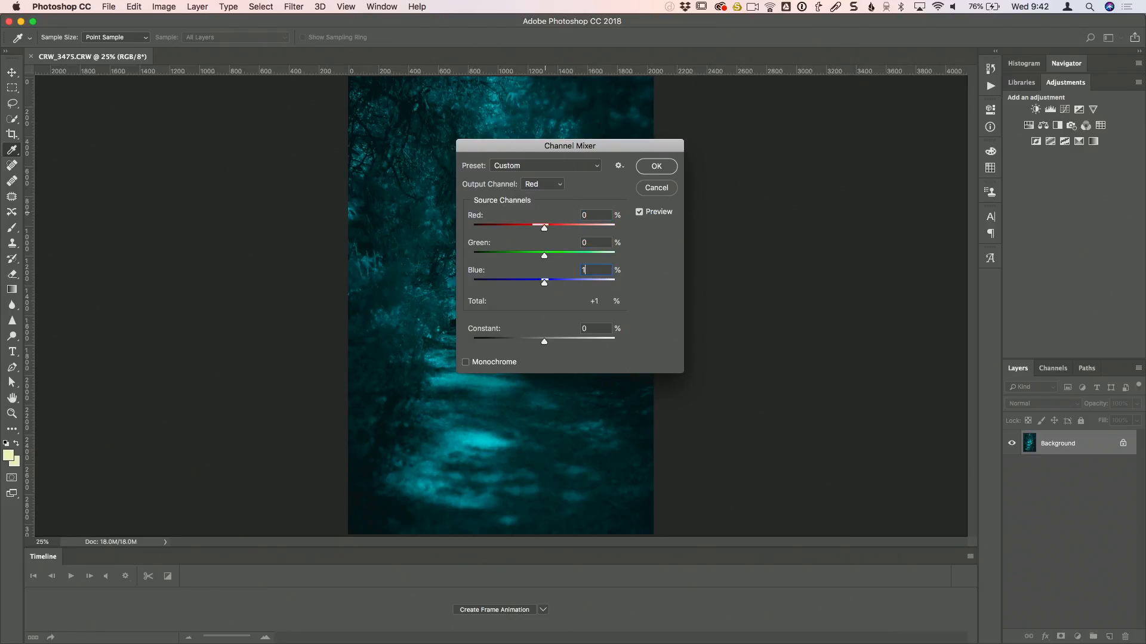
pyautogui.write('00')
pyautogui.click(666, 169)
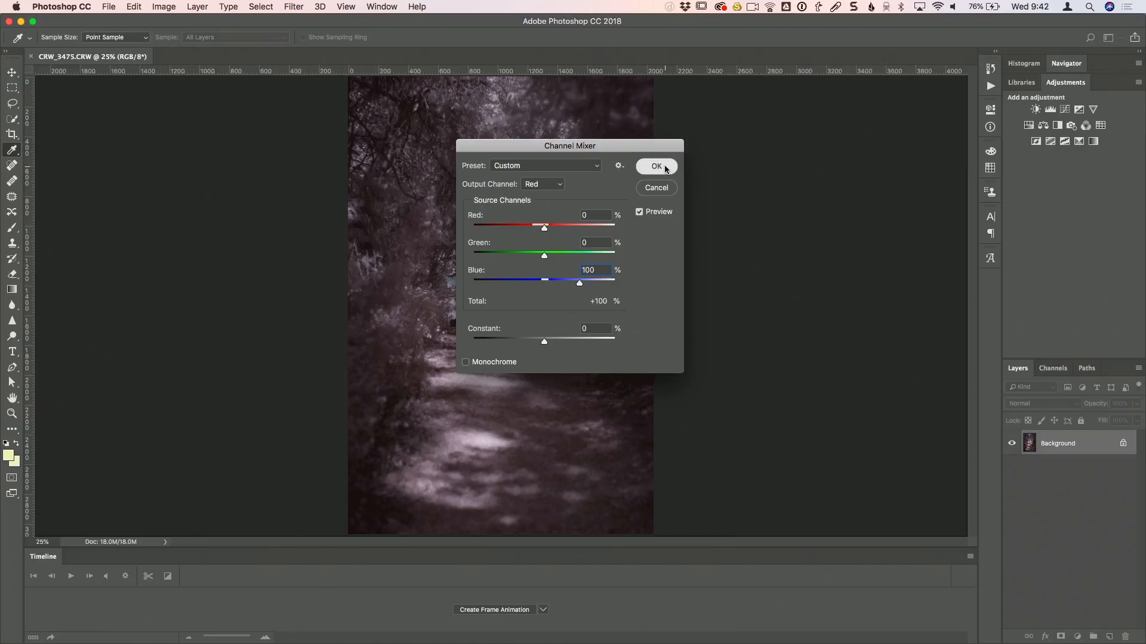
pyautogui.press('v')
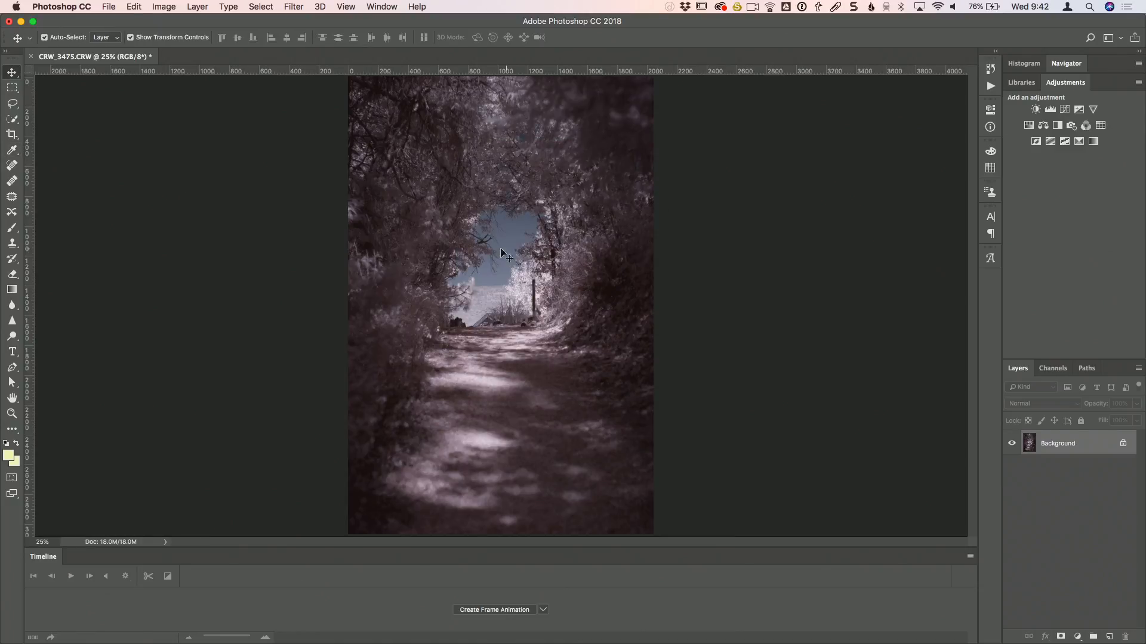
# - Examine the sky and surrounding trees at the end of the path at 66.67% zoom
pyautogui.press('super+equal')
pyautogui.press('super+equal')
pyautogui.press('super+equal')
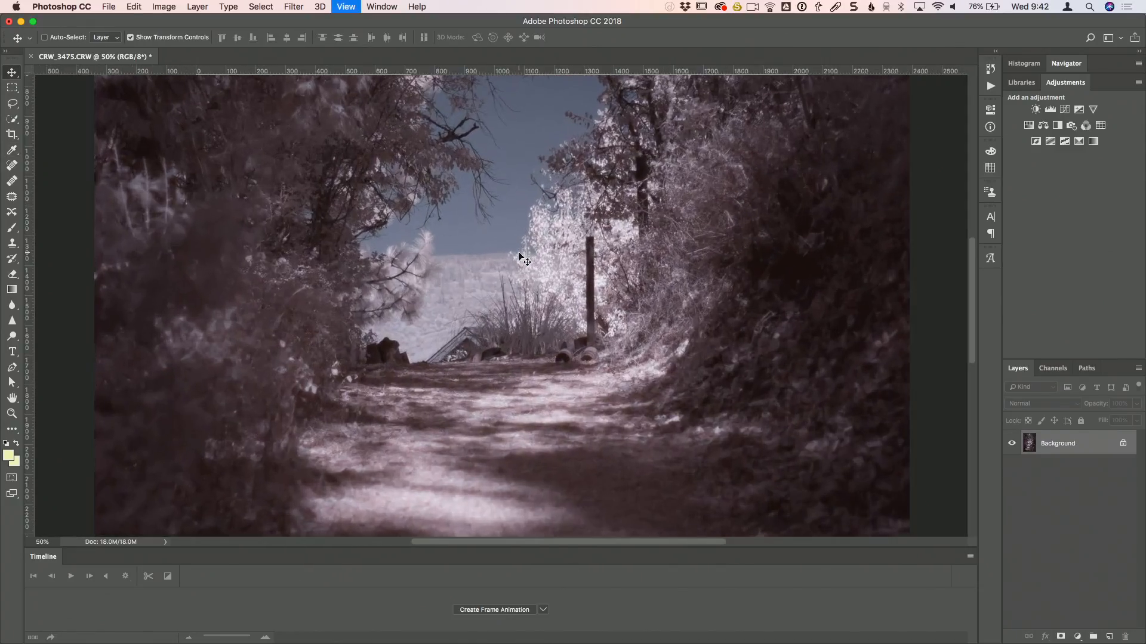
pyautogui.scroll(5, 594, 332)
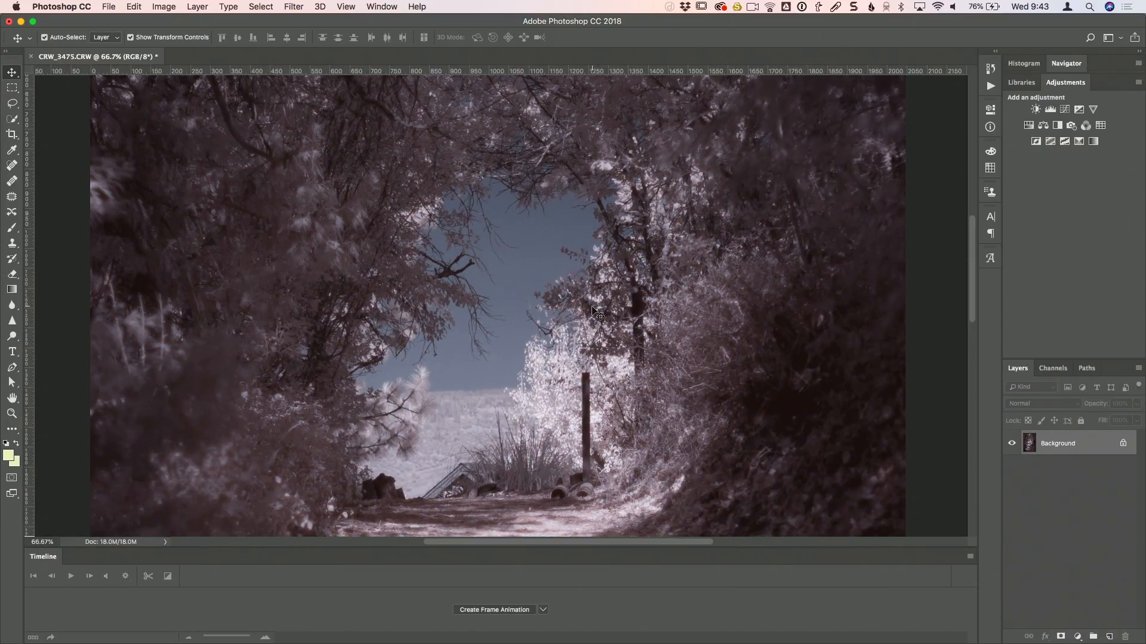